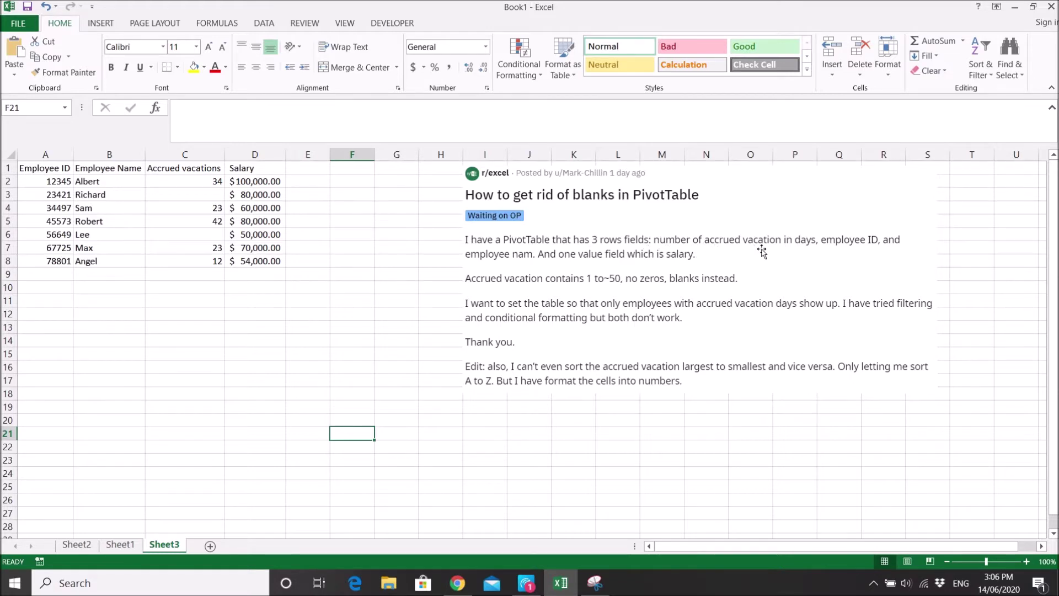
Step: Examine the employee table's ID, name, accrued vacations and salary columns, including the blank accrued vacations cells, against the posted question
click(204, 236)
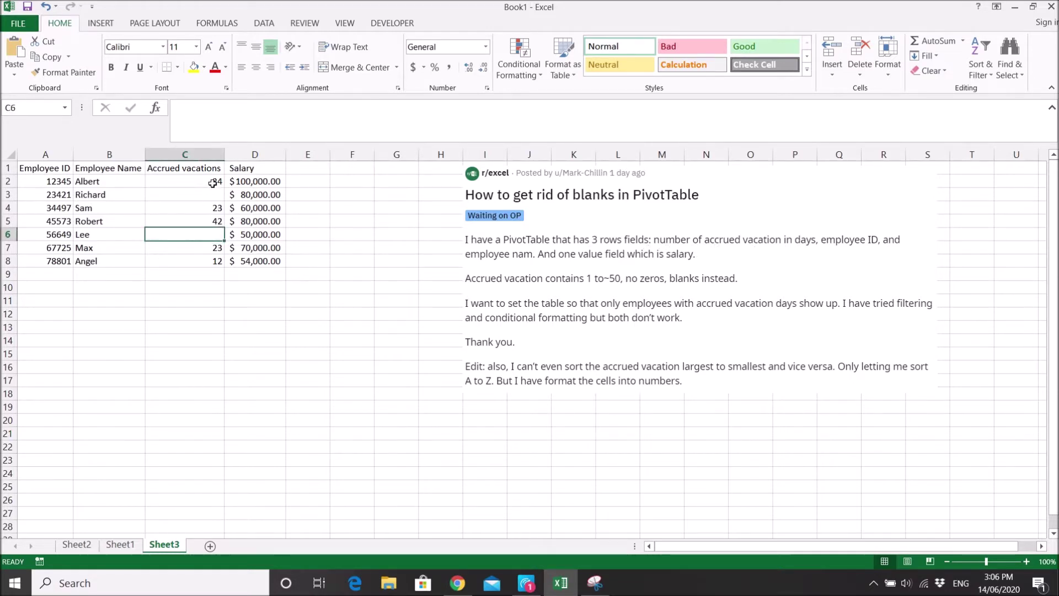
drag(207, 168, 204, 261)
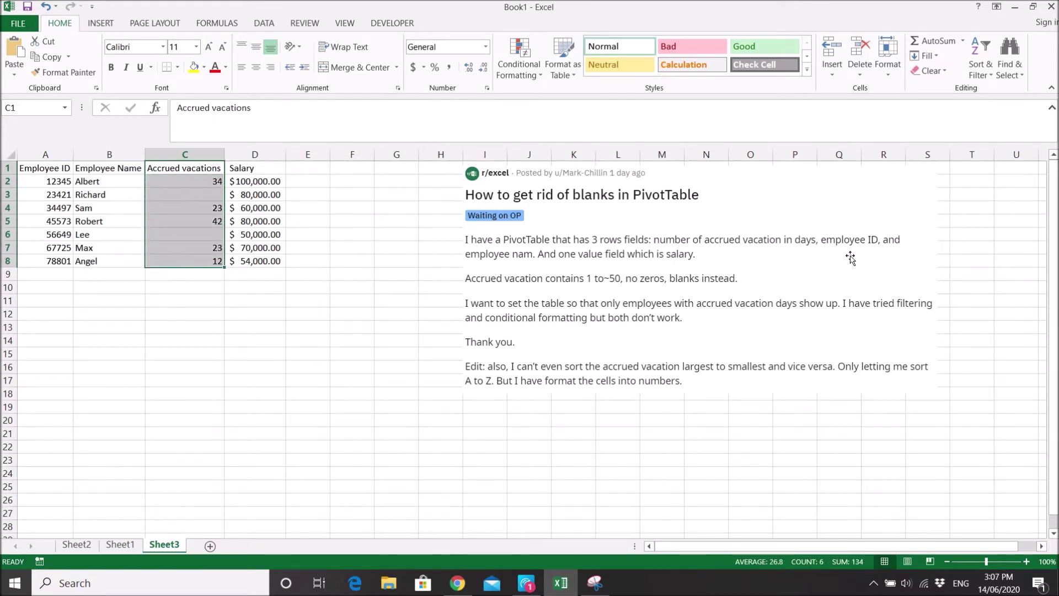
drag(42, 169, 58, 262)
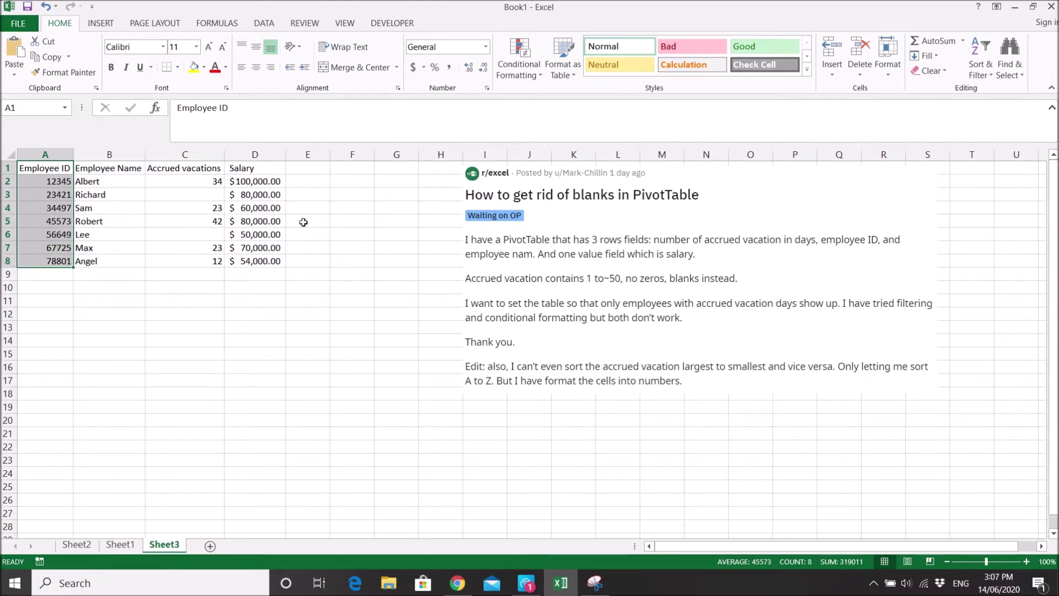
drag(126, 170, 139, 248)
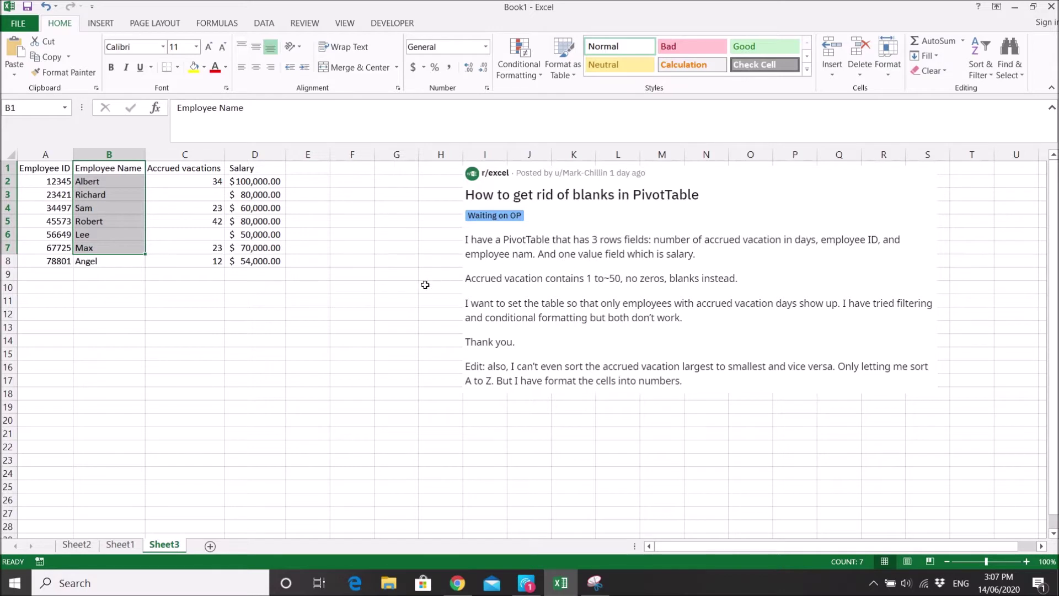
drag(272, 264, 259, 168)
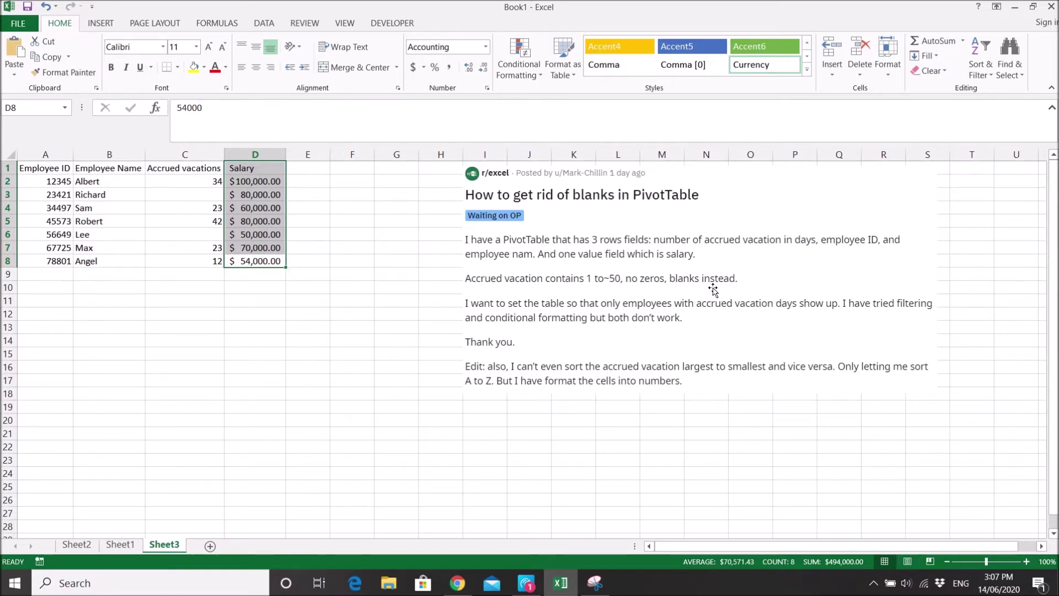
click(213, 196)
click(207, 237)
click(208, 195)
click(207, 234)
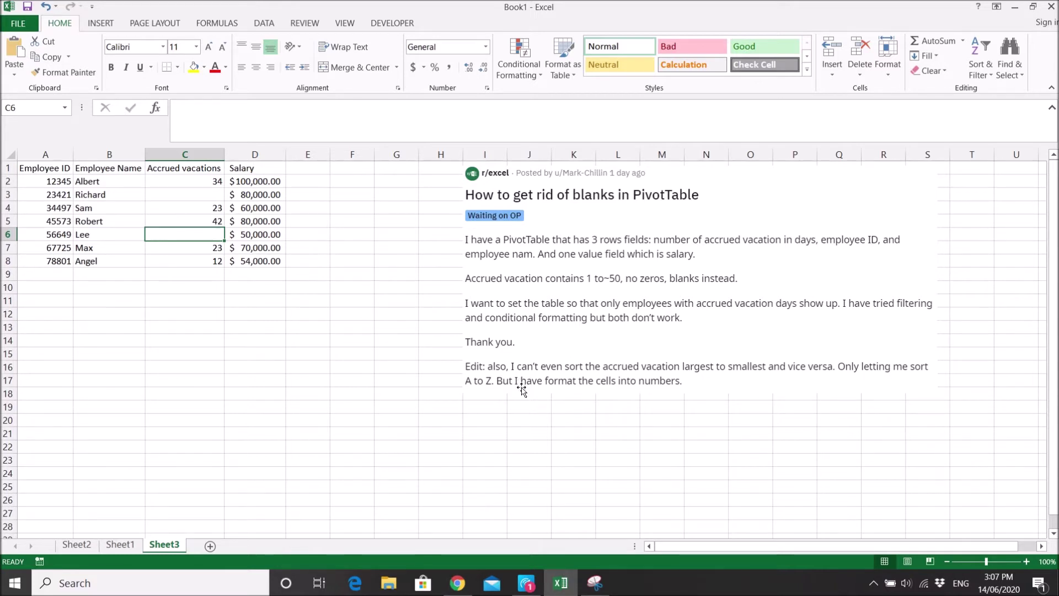
click(302, 345)
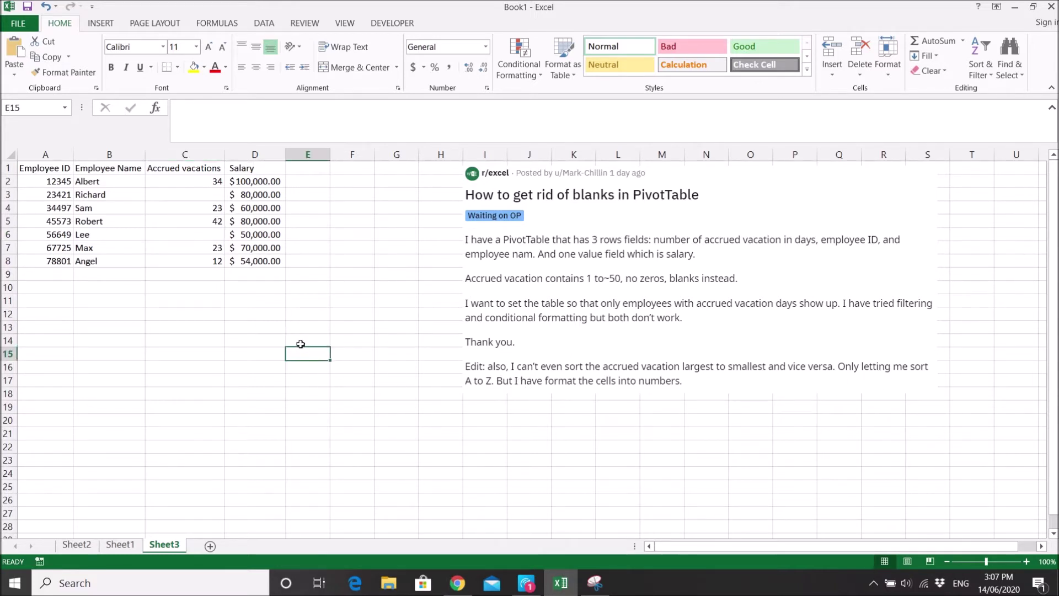
click(267, 303)
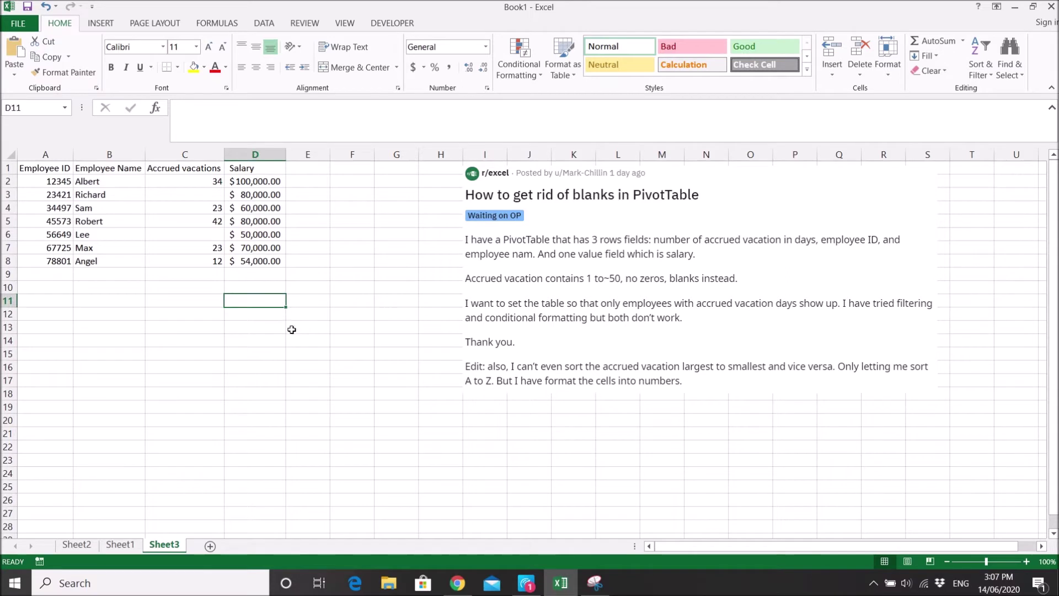
click(324, 262)
click(388, 262)
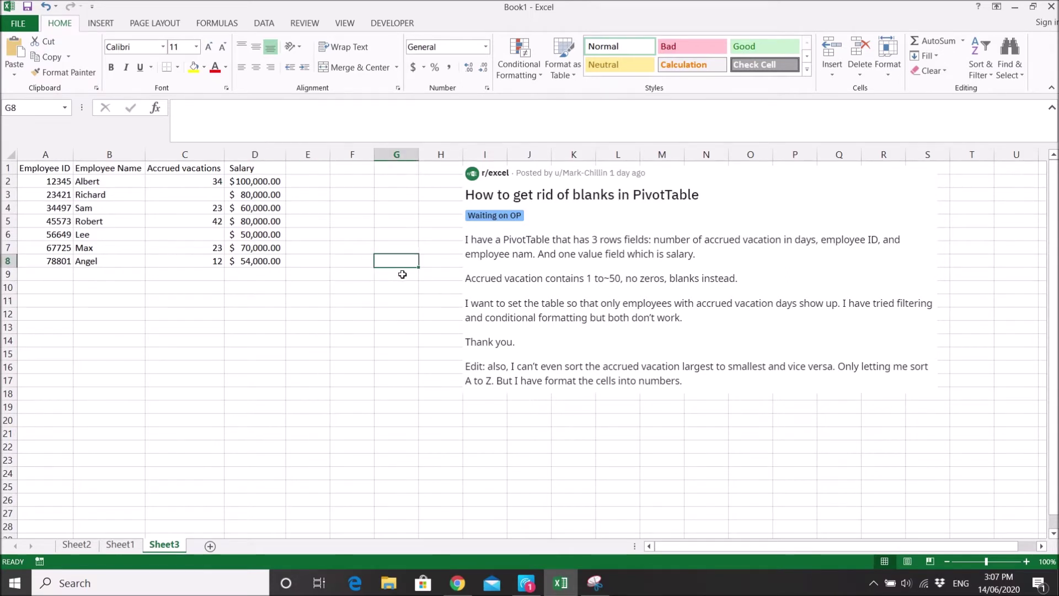
Step: Create a PivotTable from the range A1:D8 on the existing worksheet, placed at cell A14
drag(260, 263, 33, 168)
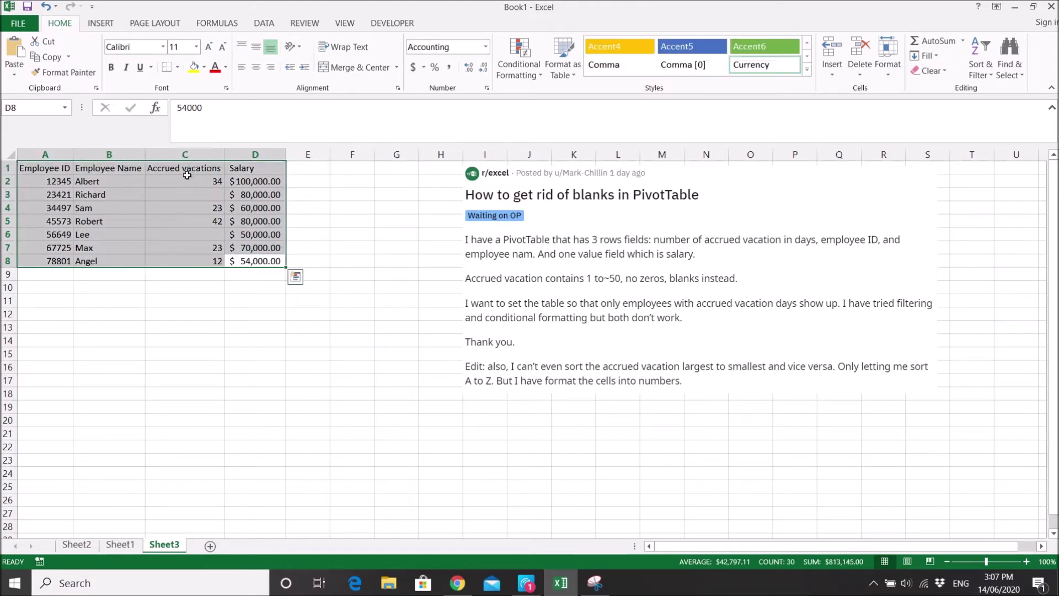
click(102, 23)
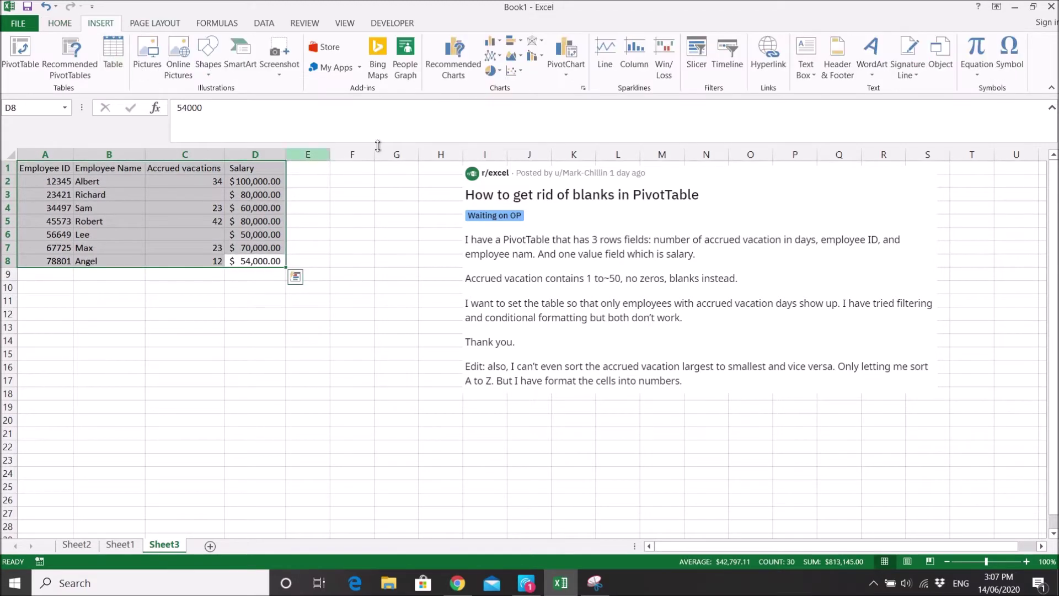
click(22, 74)
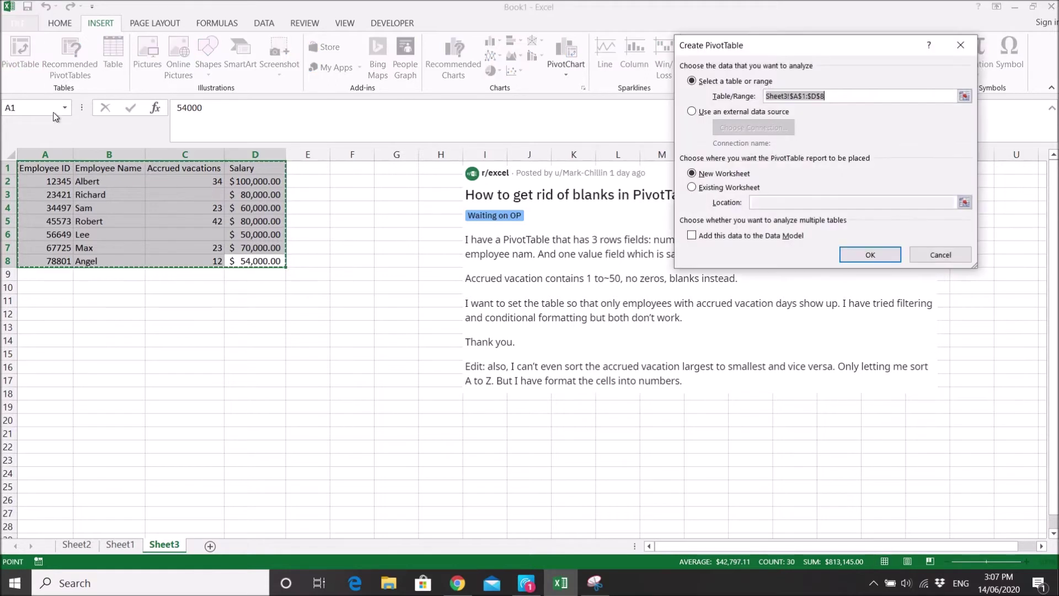
click(701, 189)
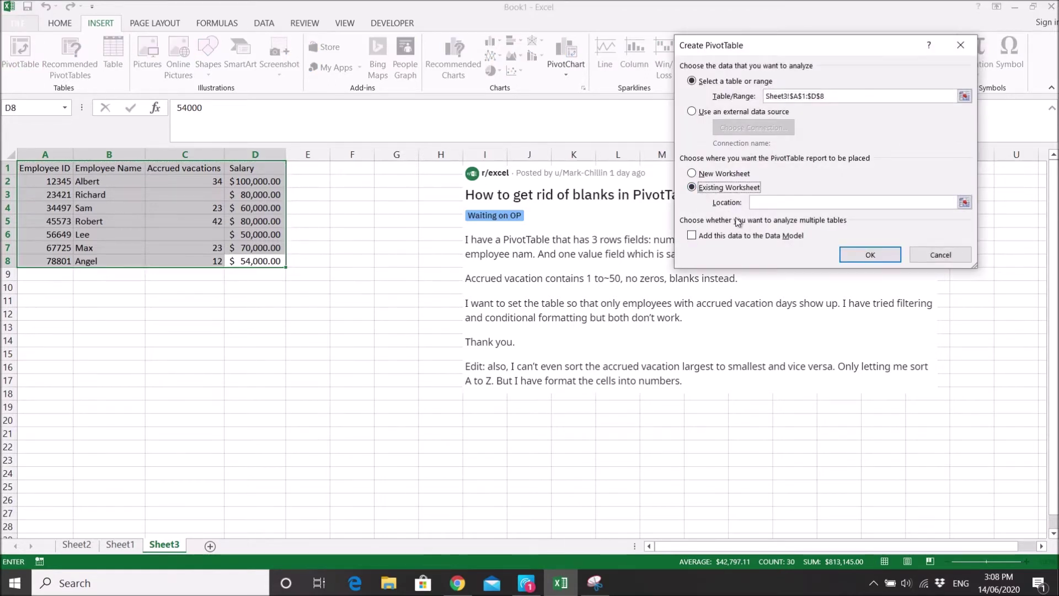
click(33, 346)
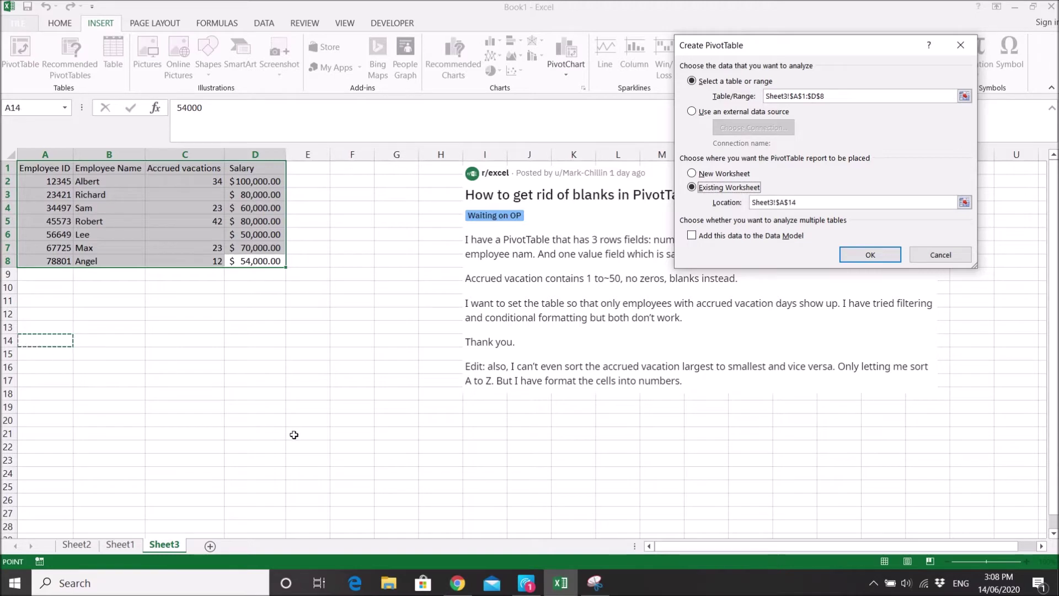
click(871, 255)
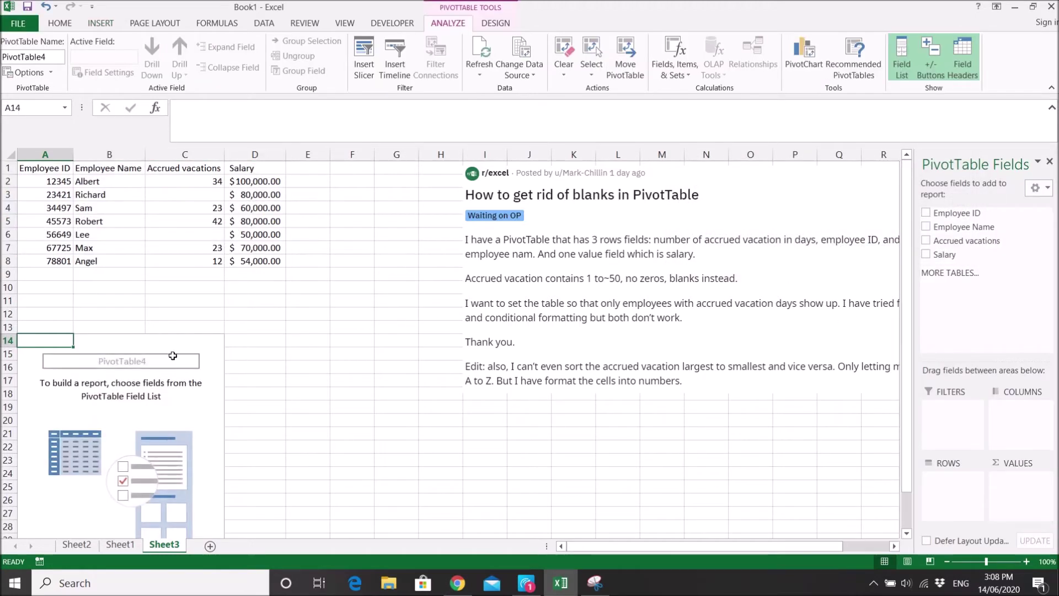
Step: Enable the classic PivotTable layout, which allows dragging of fields in the grid, in the new PivotTable's options
click(164, 342)
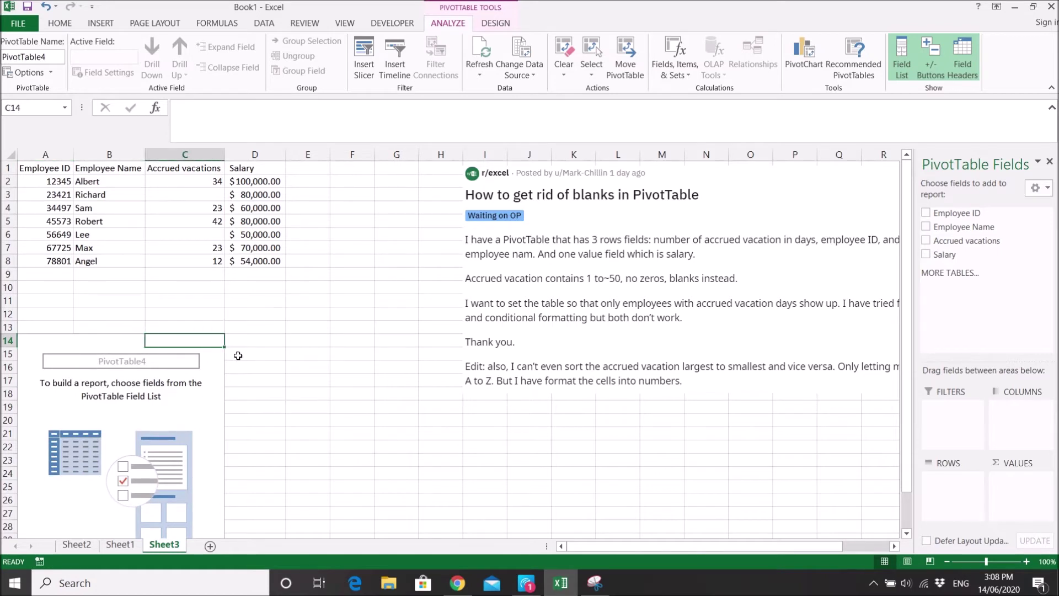
click(48, 349)
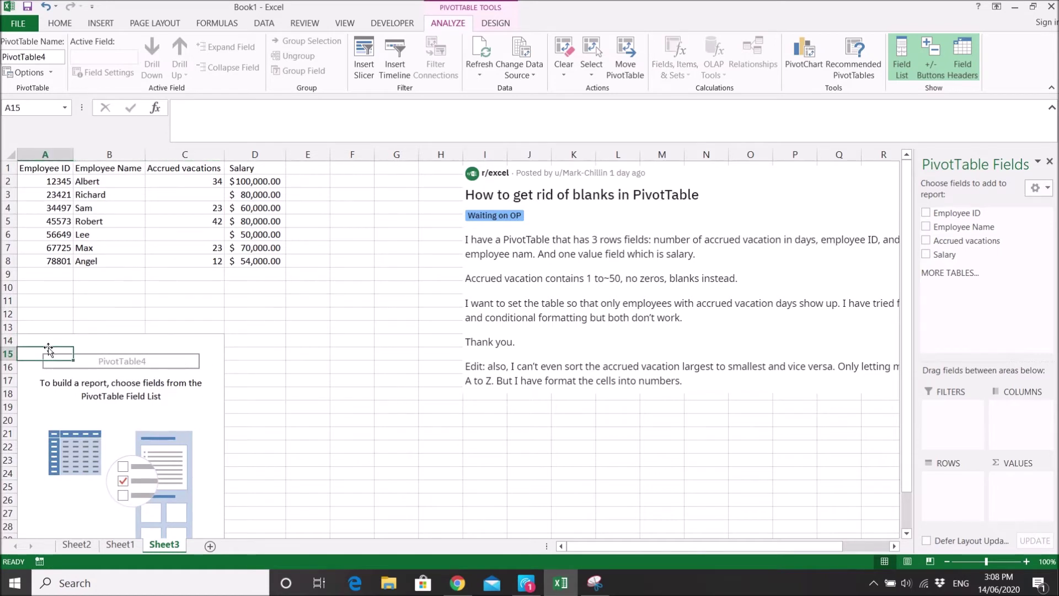
click(45, 342)
right_click(217, 342)
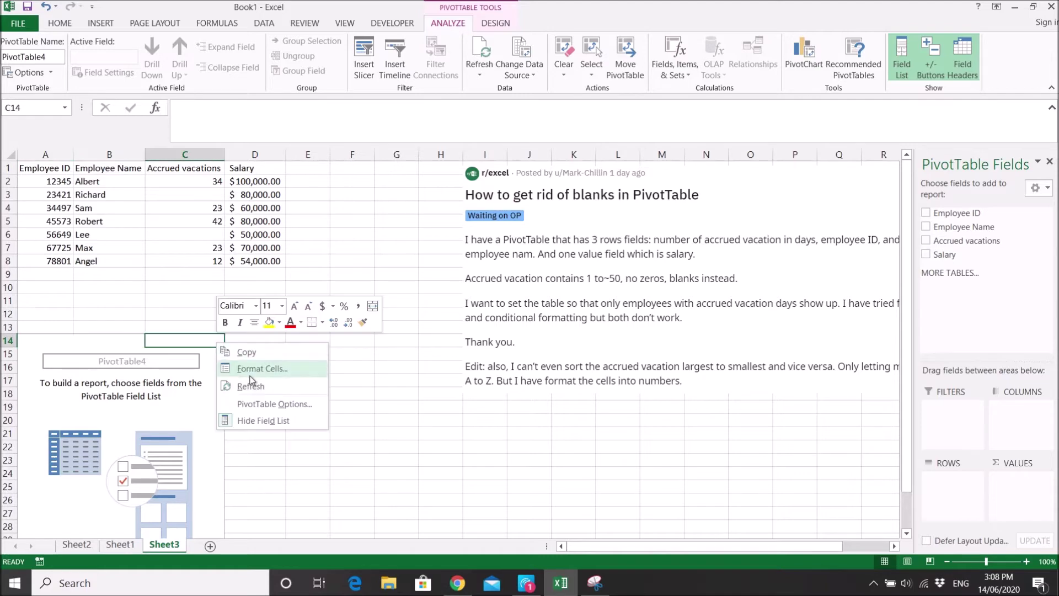
click(278, 403)
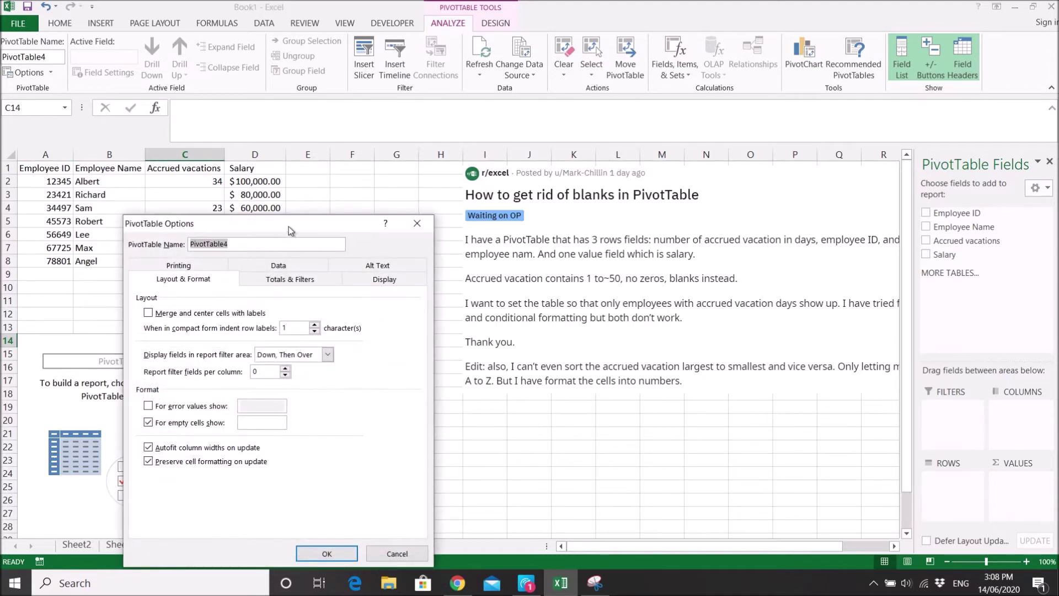
drag(289, 226, 568, 179)
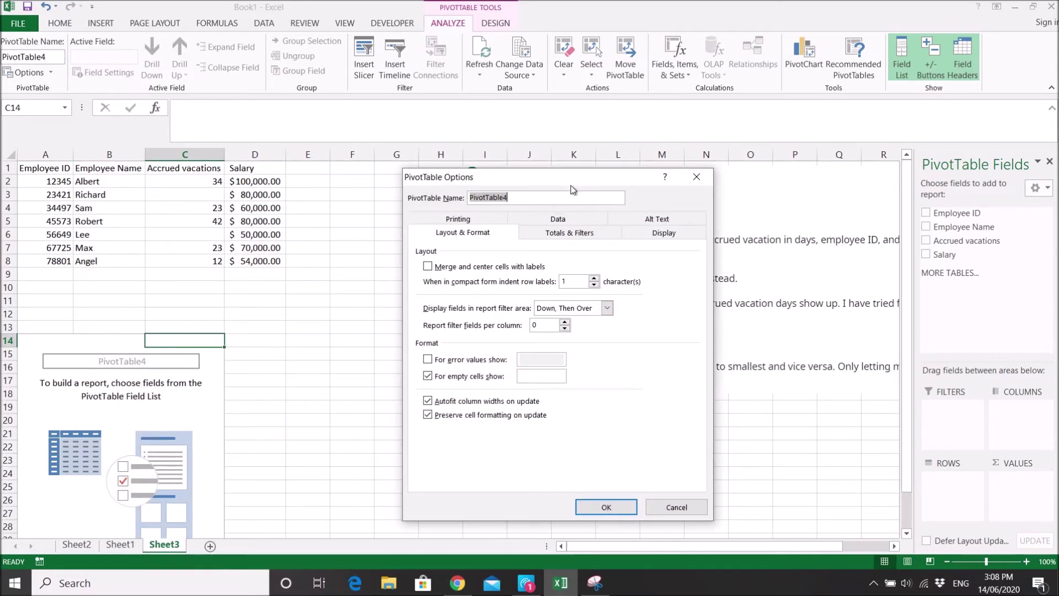
click(666, 236)
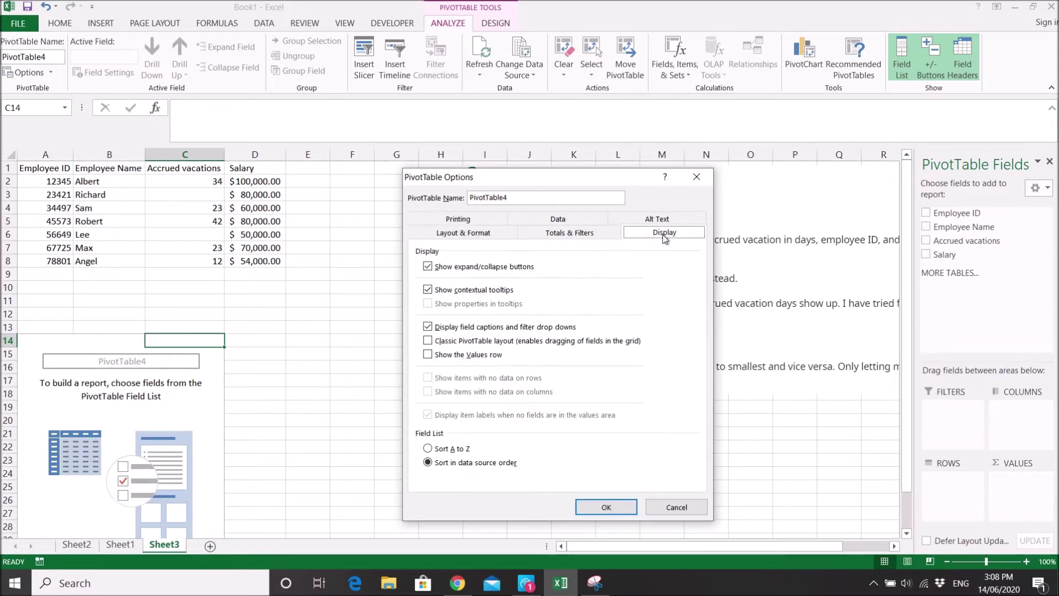
click(447, 341)
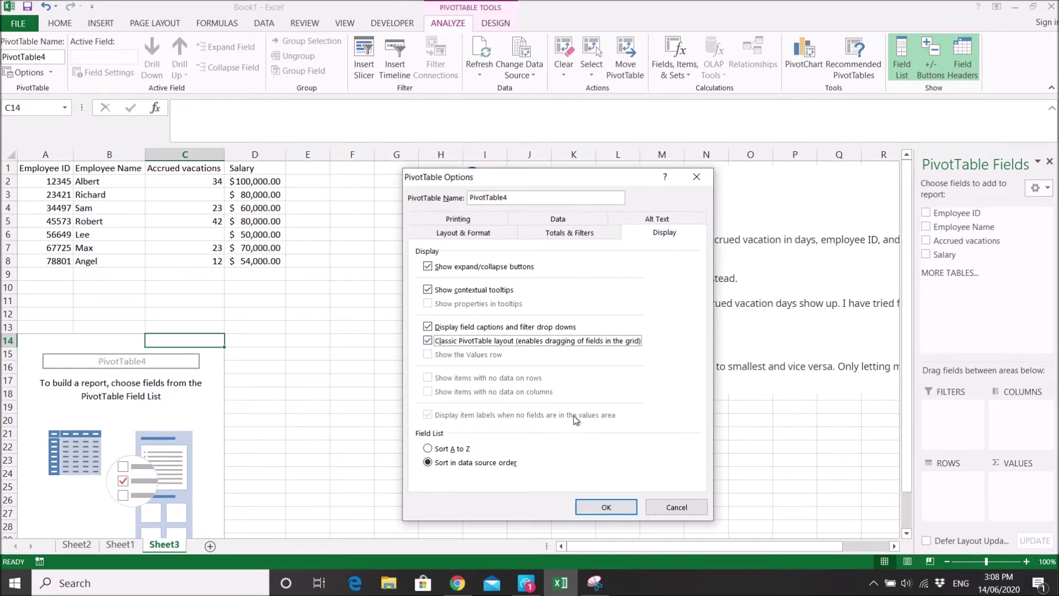
click(607, 508)
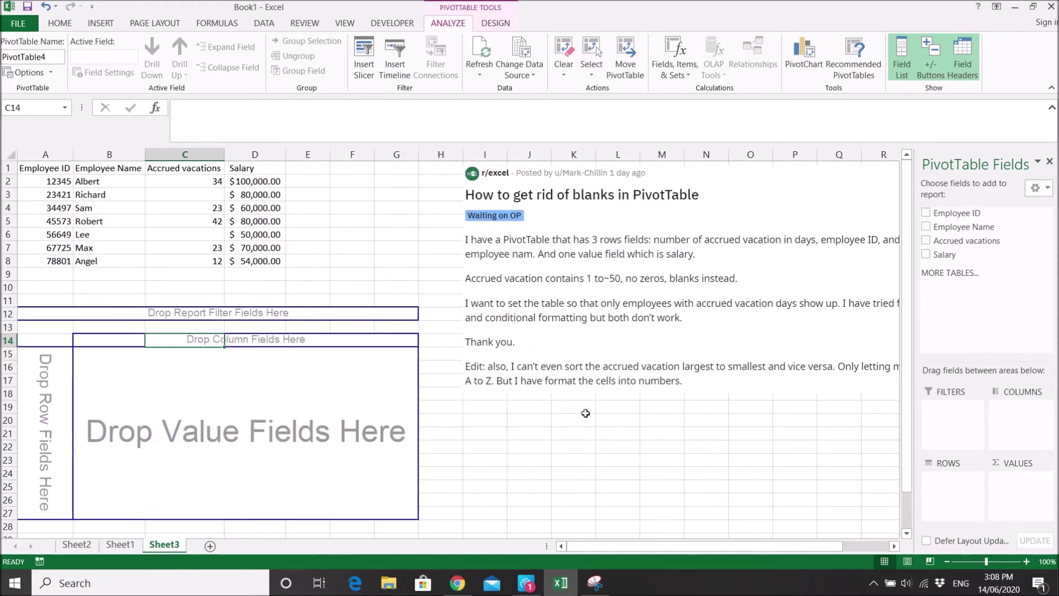
Step: Add Employee ID and Employee Name, in that order, as row fields of the PivotTable
drag(955, 213, 955, 492)
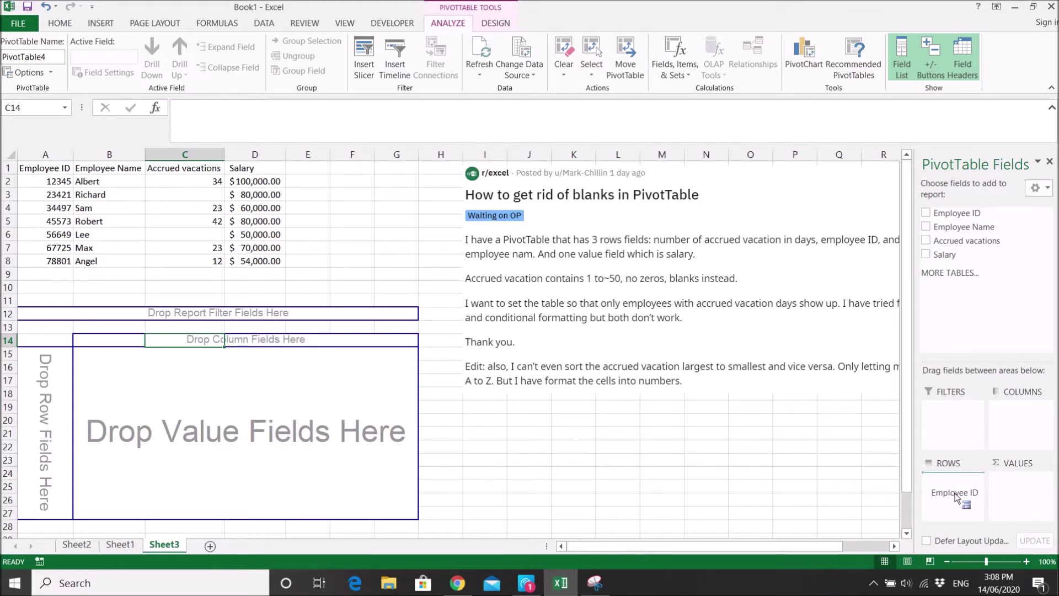
drag(954, 492, 955, 492)
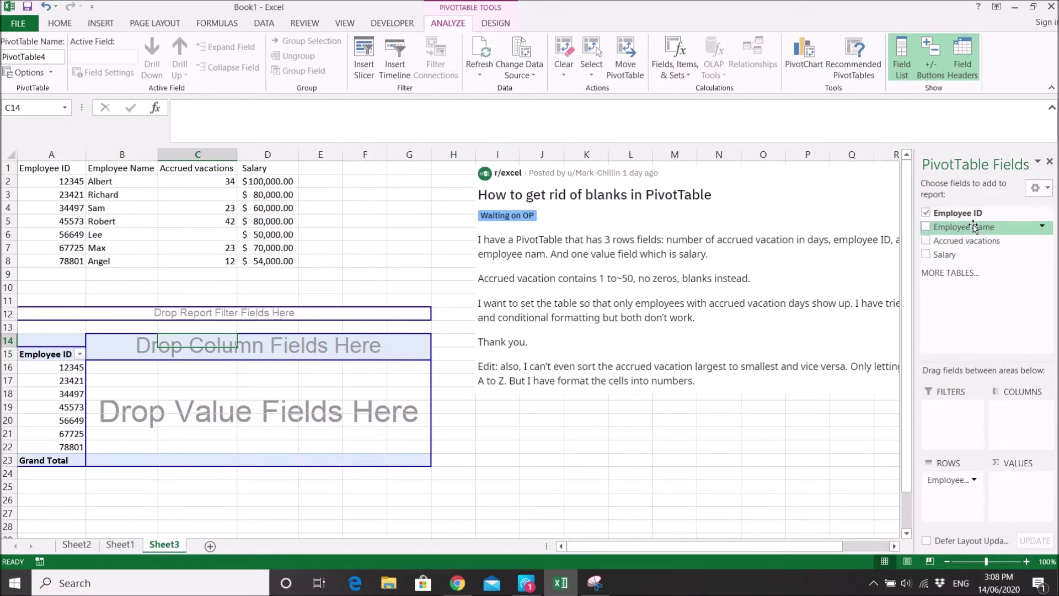
drag(972, 228, 962, 494)
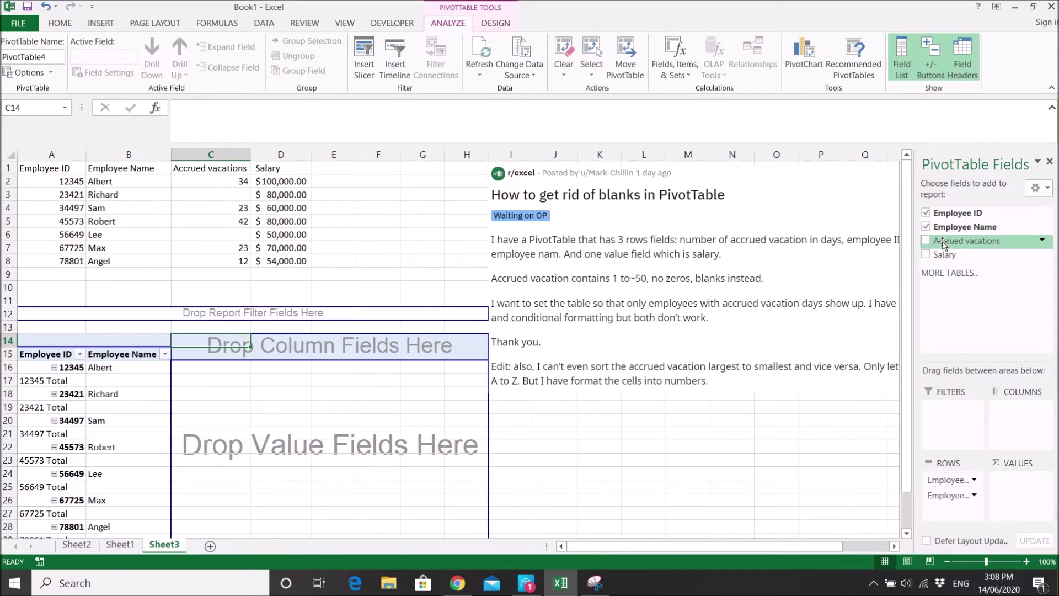
Step: Add Accrued vacations as a PivotTable value field summarized by Sum, and widen column C
drag(945, 245, 1012, 500)
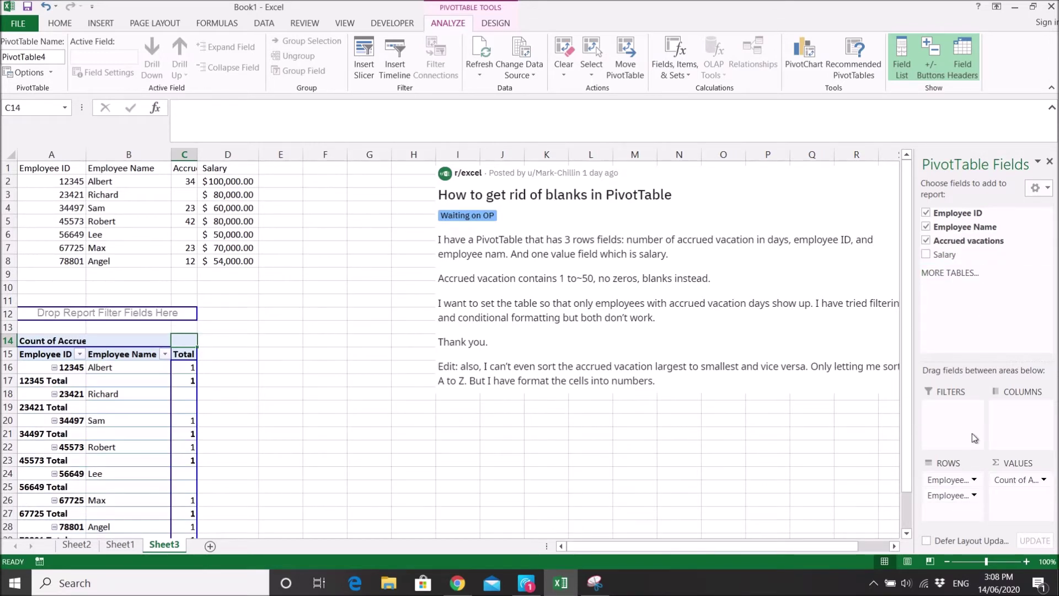
click(1006, 480)
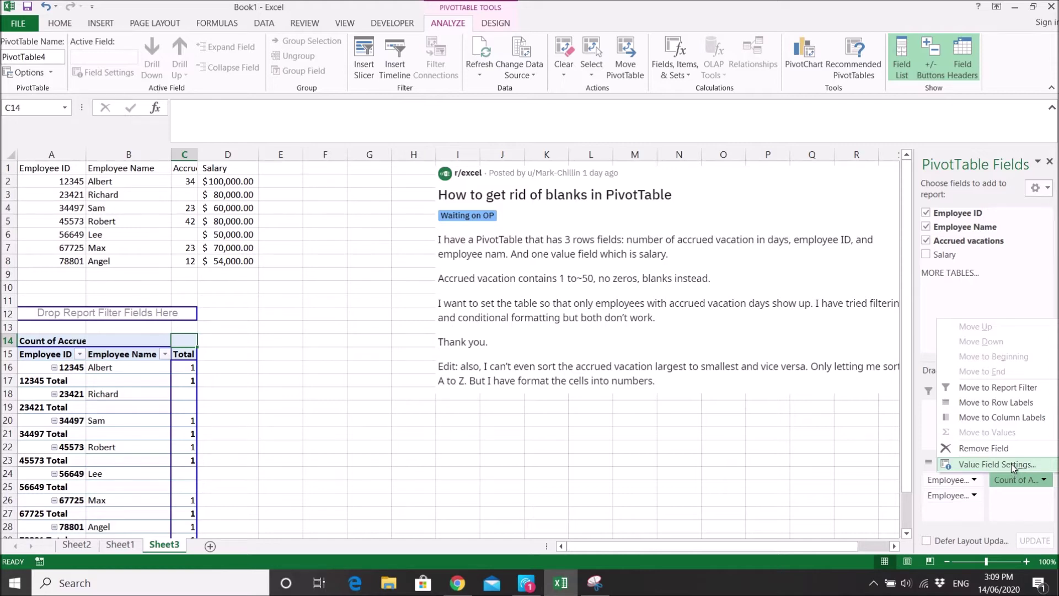
click(1011, 464)
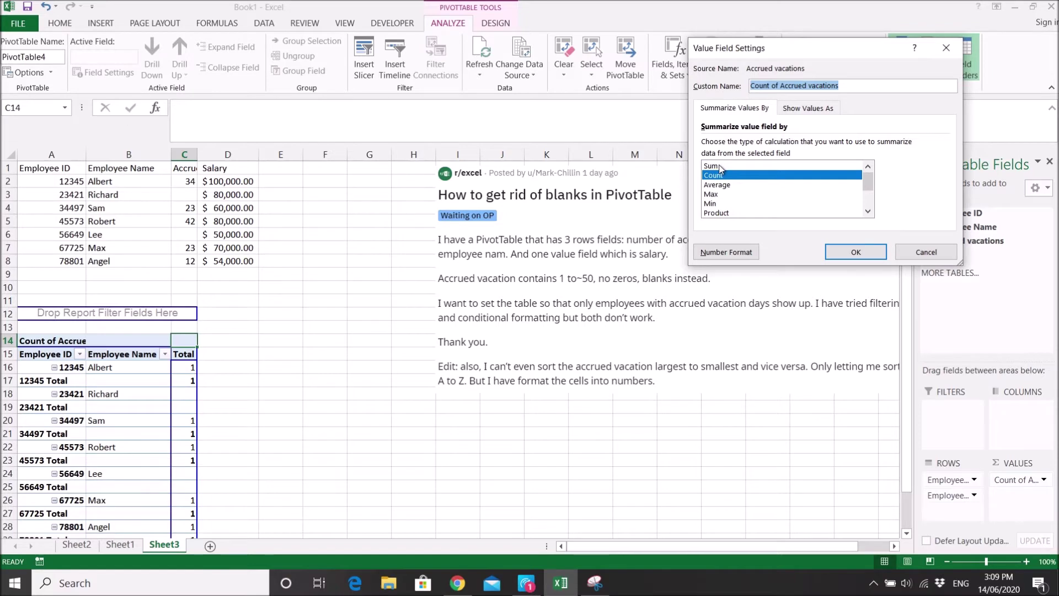
click(717, 166)
click(853, 252)
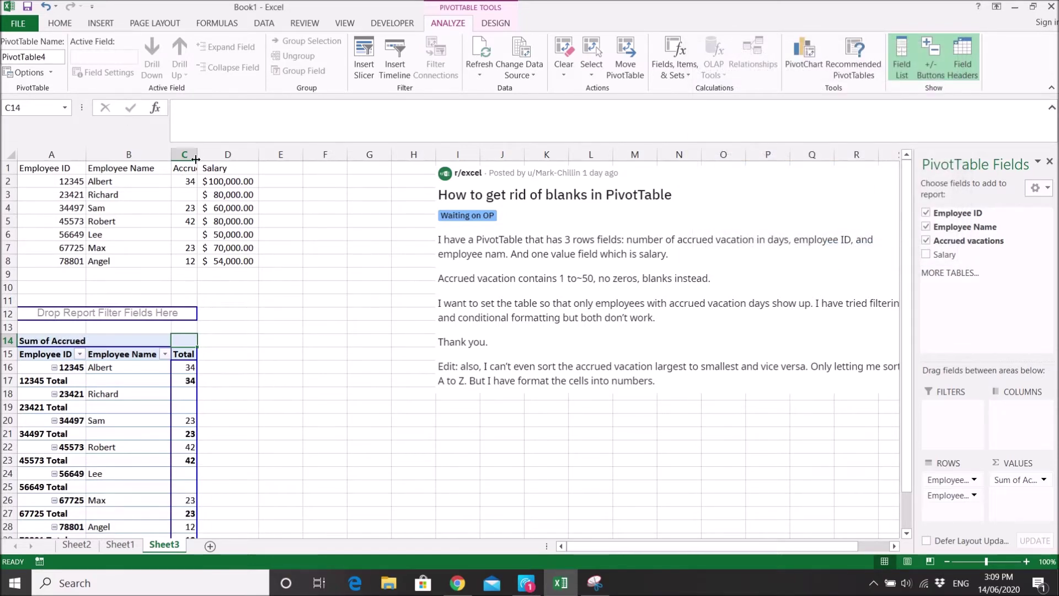
drag(197, 155, 224, 161)
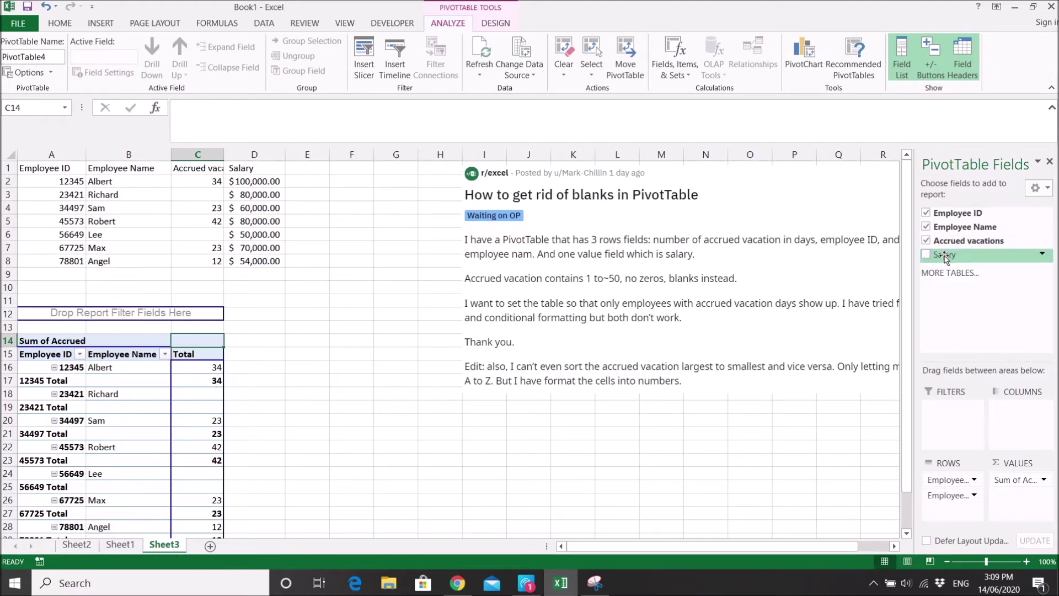
Step: Add Salary as a second PivotTable value field and remove the Employee ID subtotals
drag(944, 257, 1015, 500)
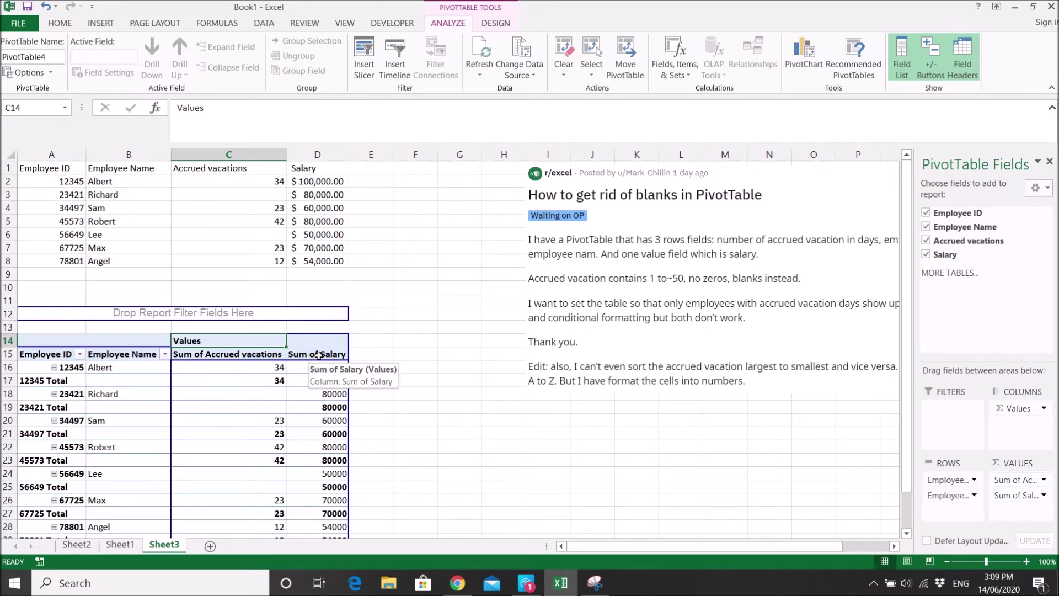
right_click(65, 383)
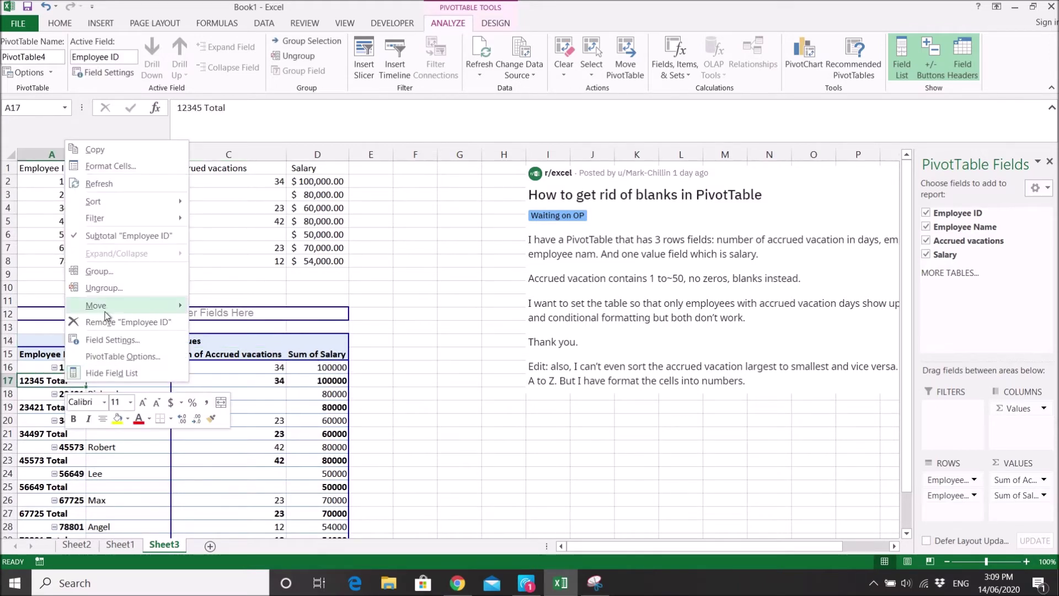
click(152, 237)
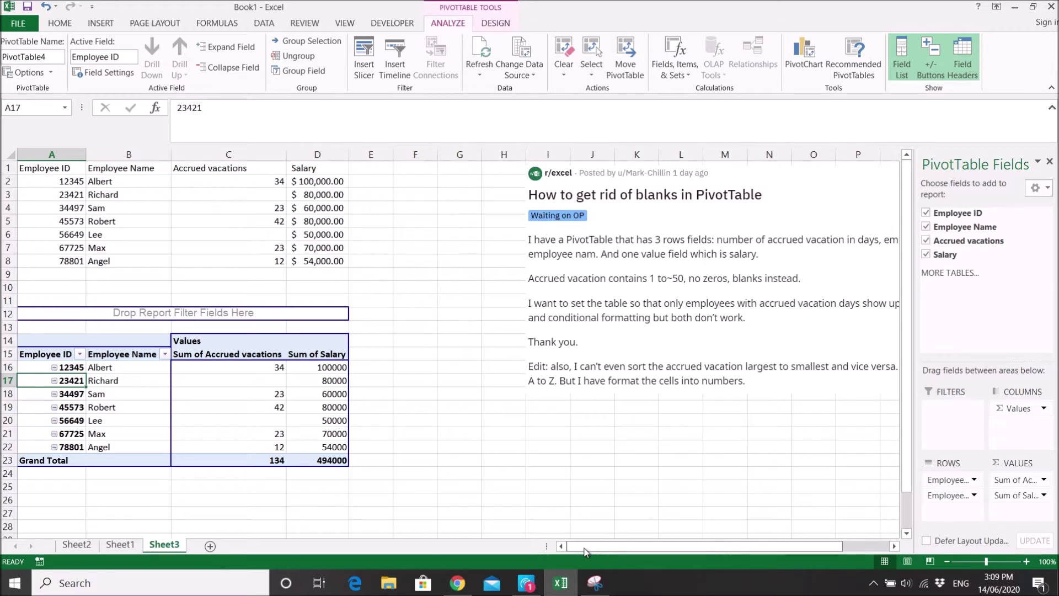
mouse_move(586, 552)
mouse_down()
mouse_move(599, 552)
mouse_move(575, 554)
mouse_up()
mouse_move(253, 390)
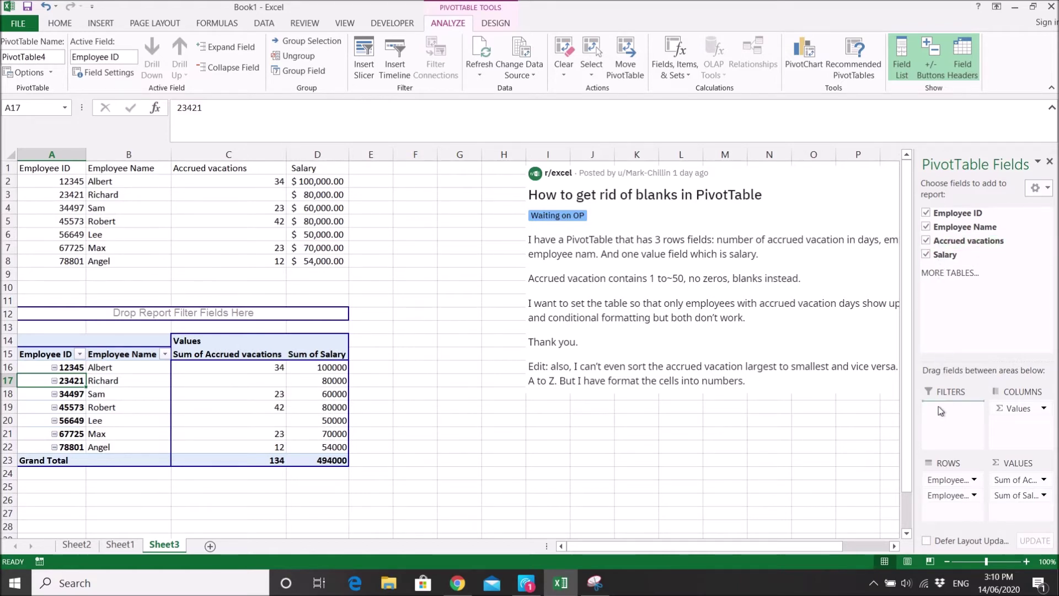
Step: Add Accrued vacations as the PivotTable's report filter, allowing multiple items and excluding (blank)
drag(935, 409, 936, 410)
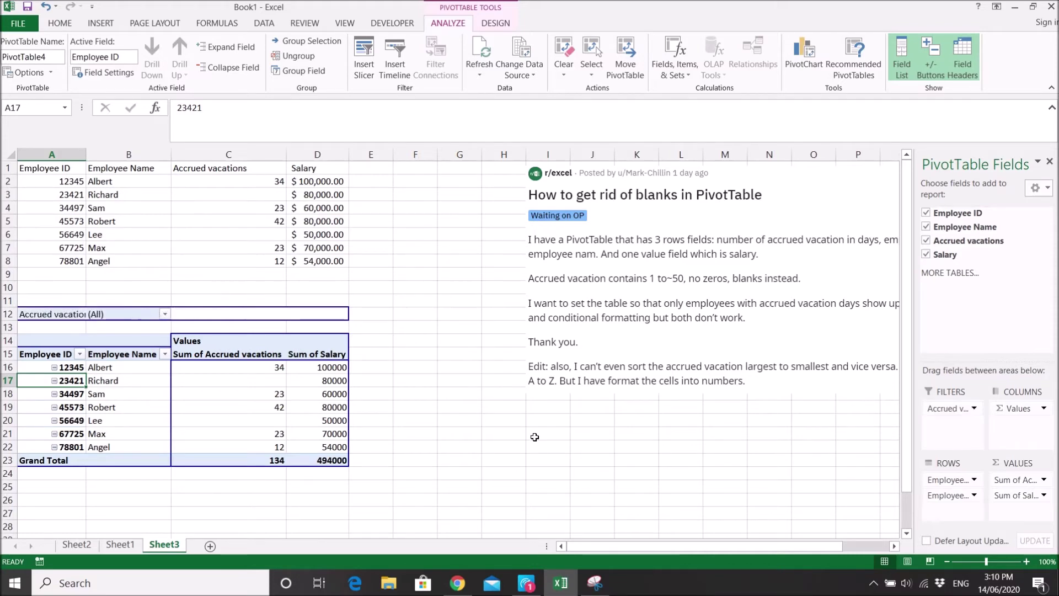
click(165, 314)
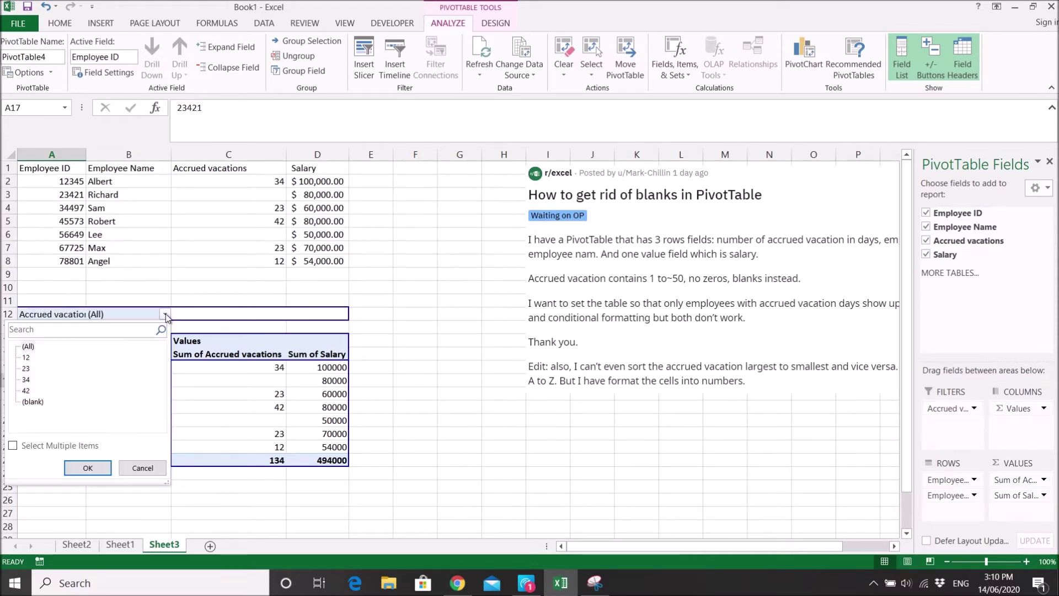
click(21, 447)
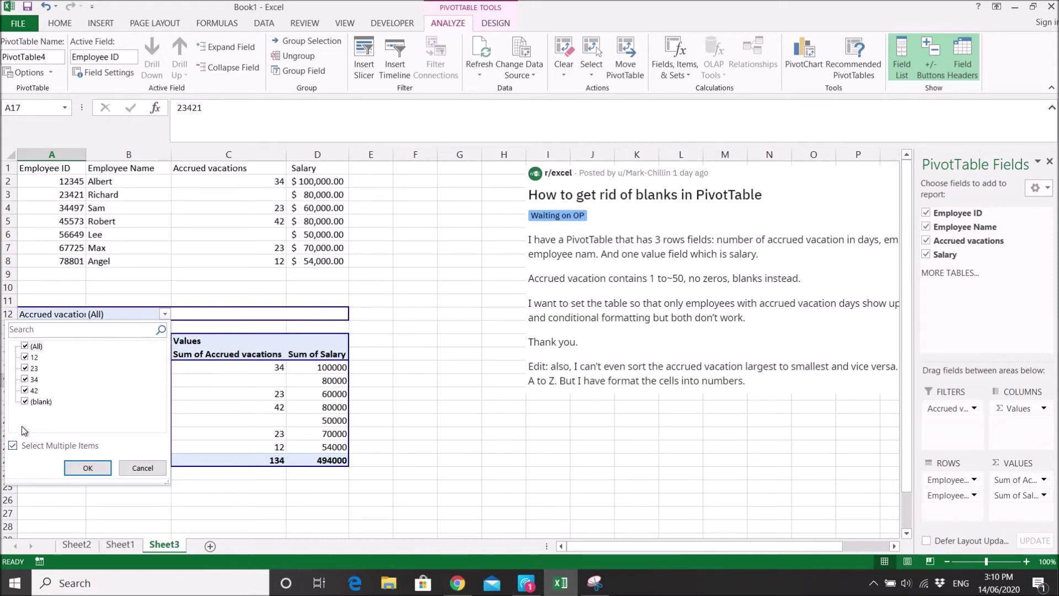
click(25, 401)
click(86, 467)
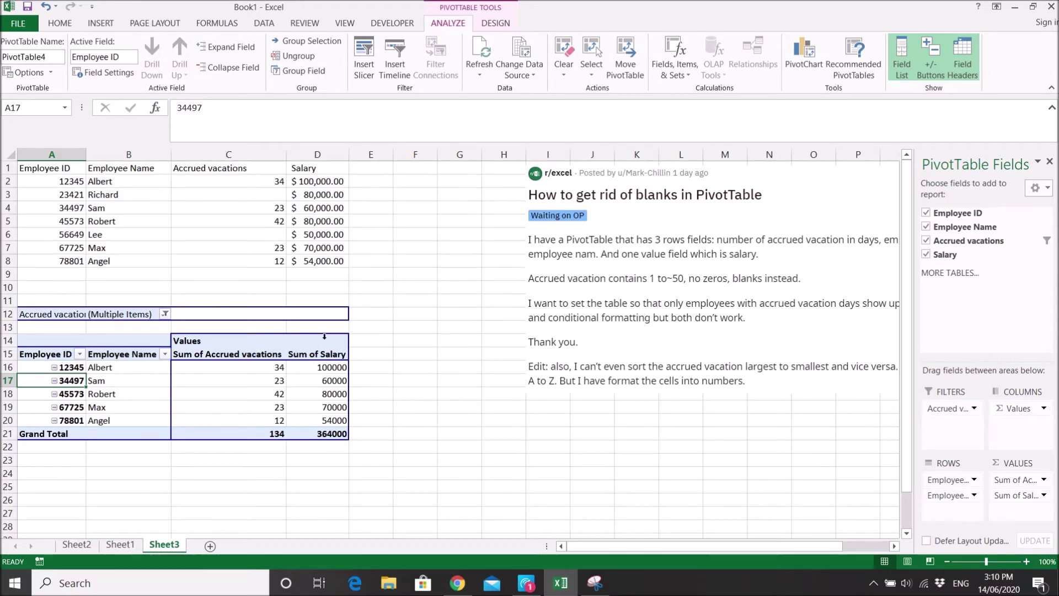
click(229, 366)
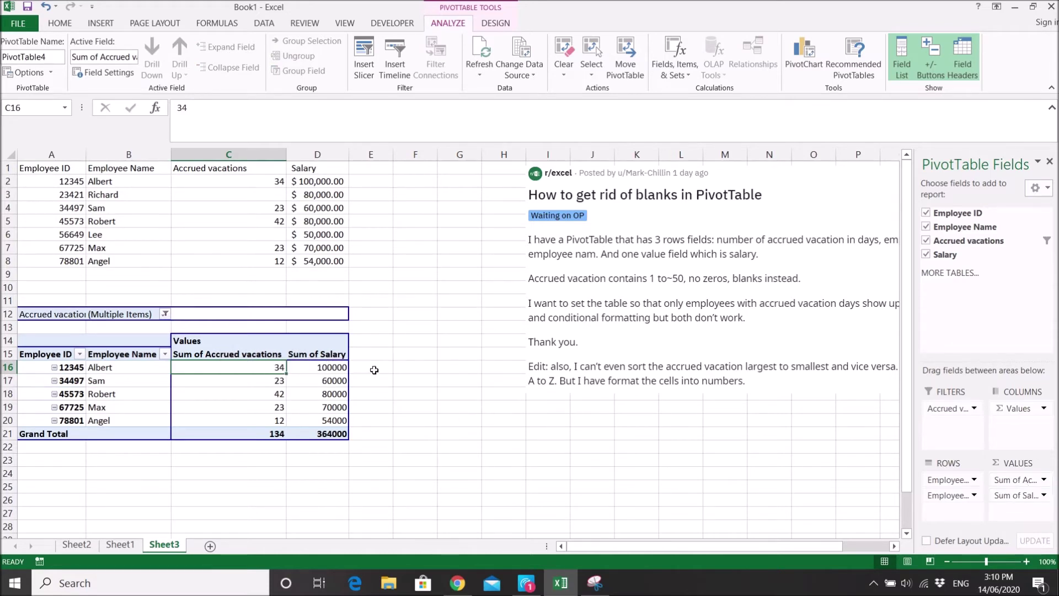
Step: Sort the Employee ID row field in descending order by Sum of Accrued vacations
click(268, 354)
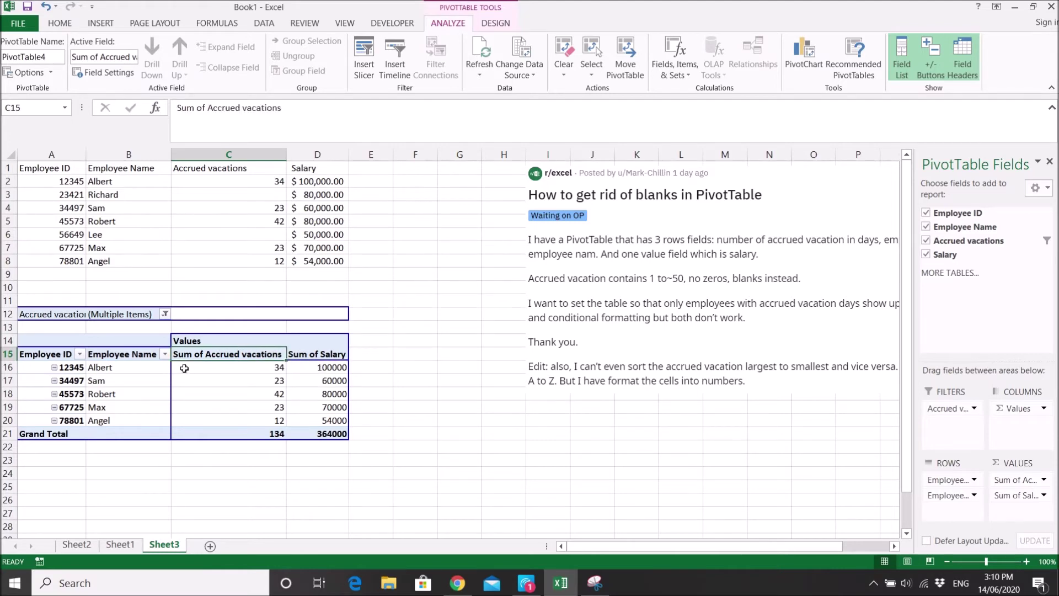
click(122, 356)
click(48, 356)
click(81, 355)
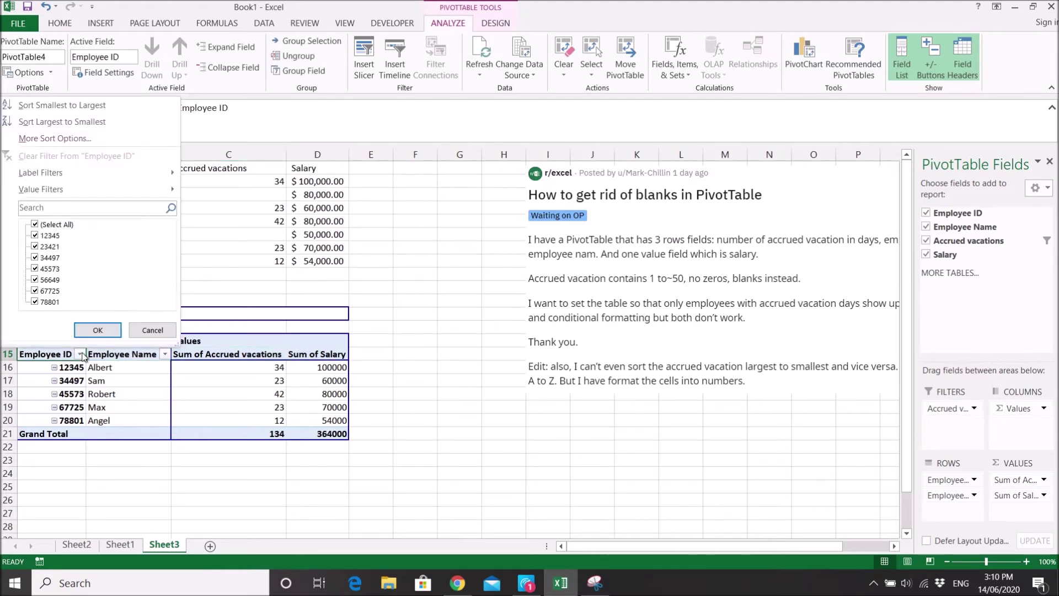
click(96, 142)
drag(782, 55, 488, 125)
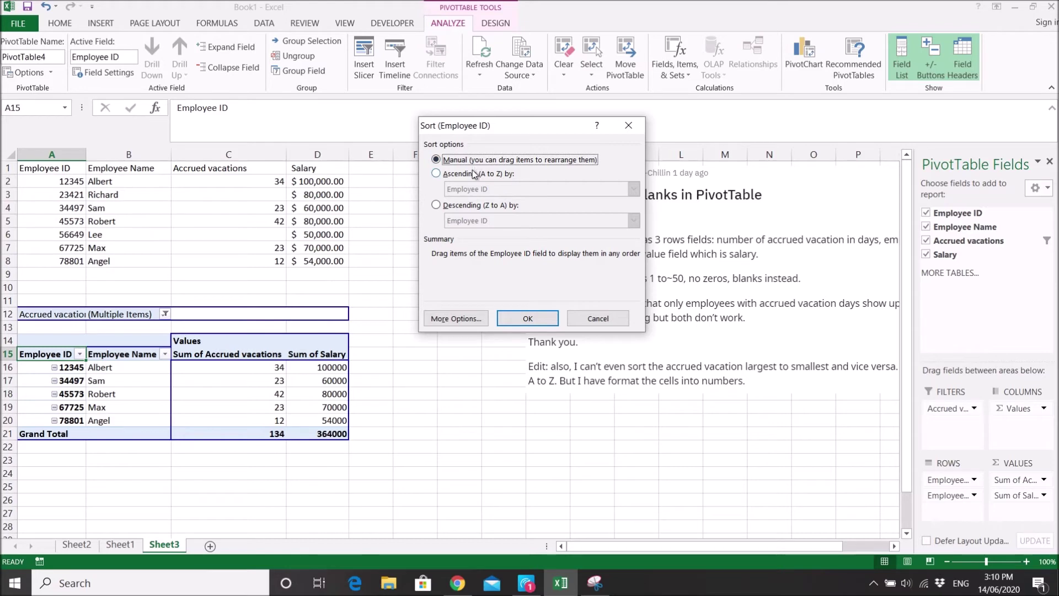
click(452, 207)
click(633, 220)
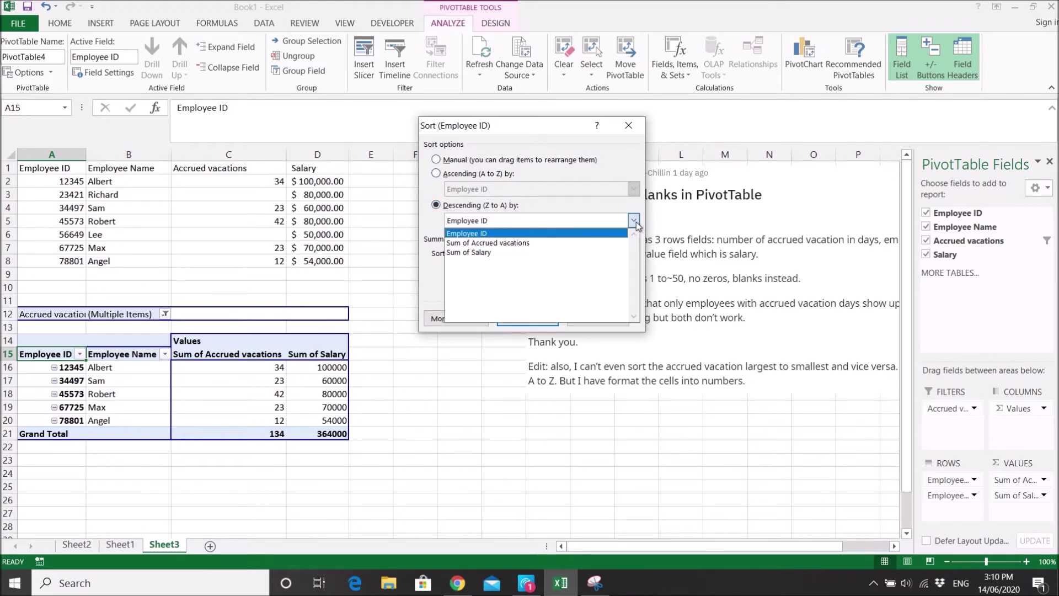
click(501, 245)
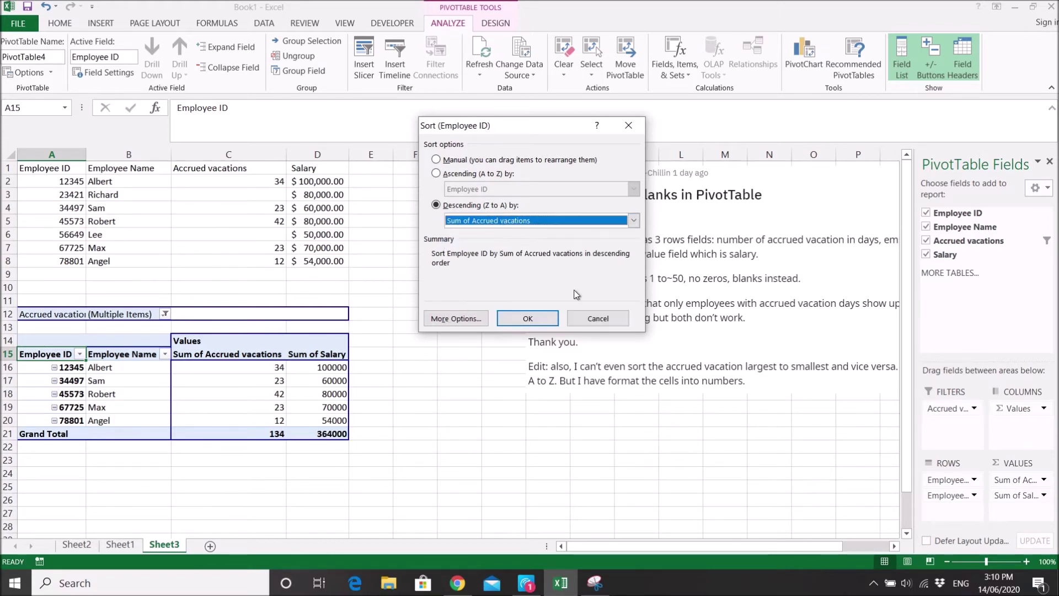
click(533, 322)
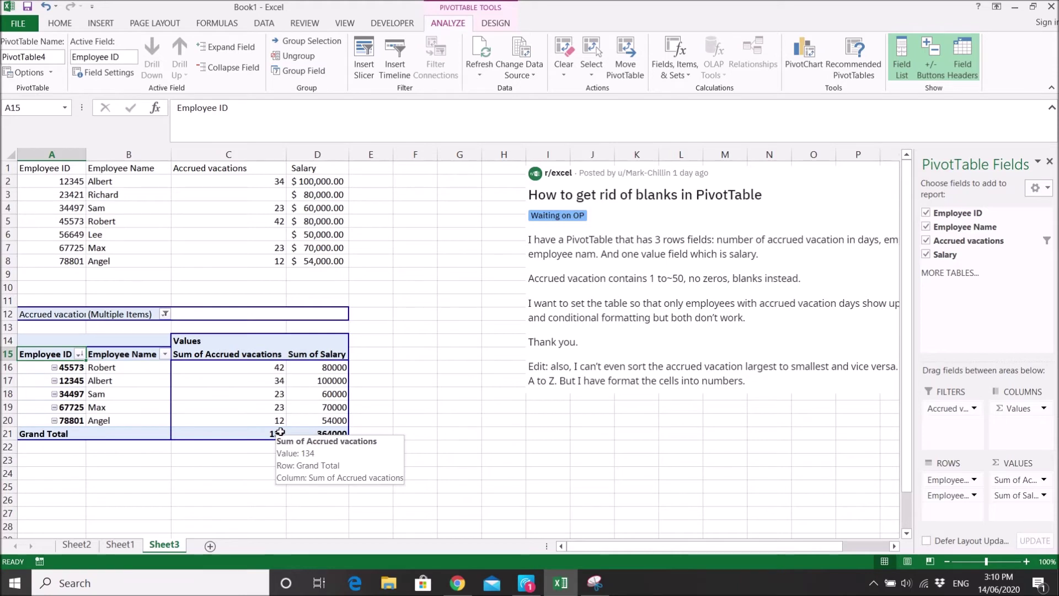
Step: Move Accrued vacations from the report filter to the row fields, below Employee Name
click(248, 379)
click(259, 354)
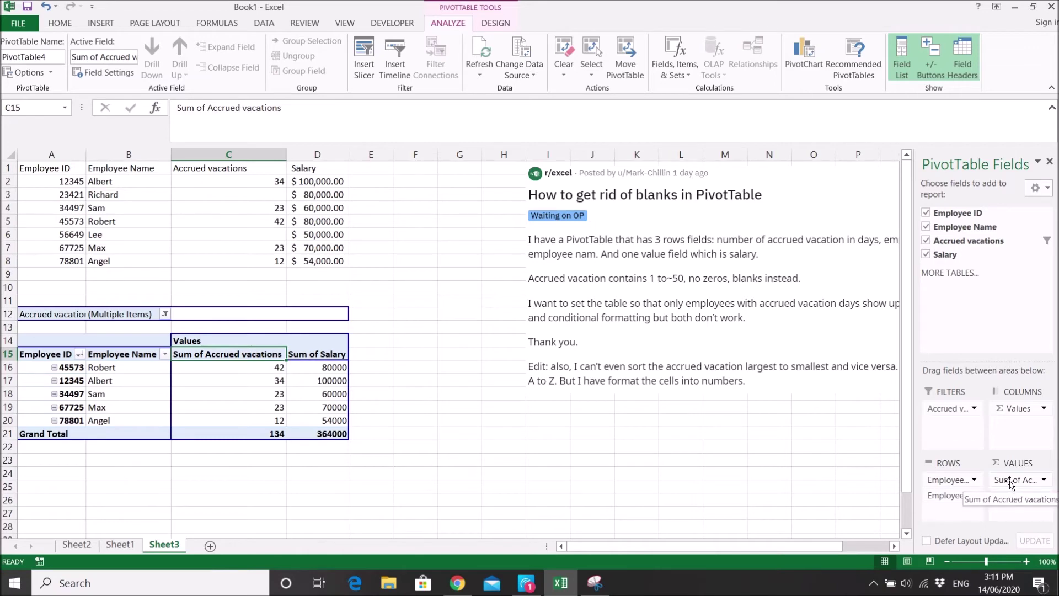
drag(1011, 482, 961, 511)
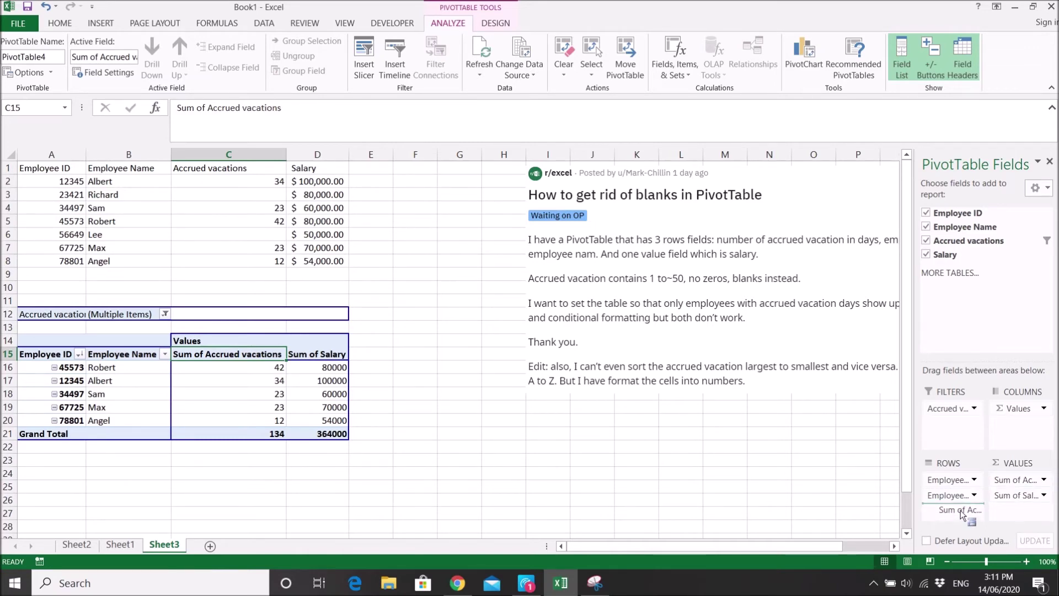
drag(961, 511, 961, 512)
click(229, 380)
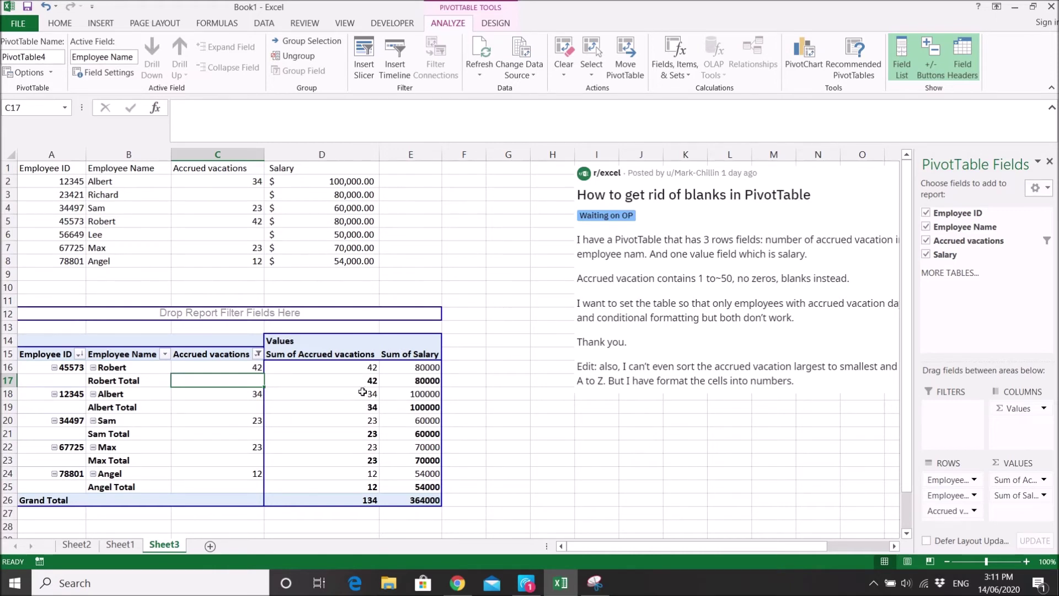
mouse_move(363, 392)
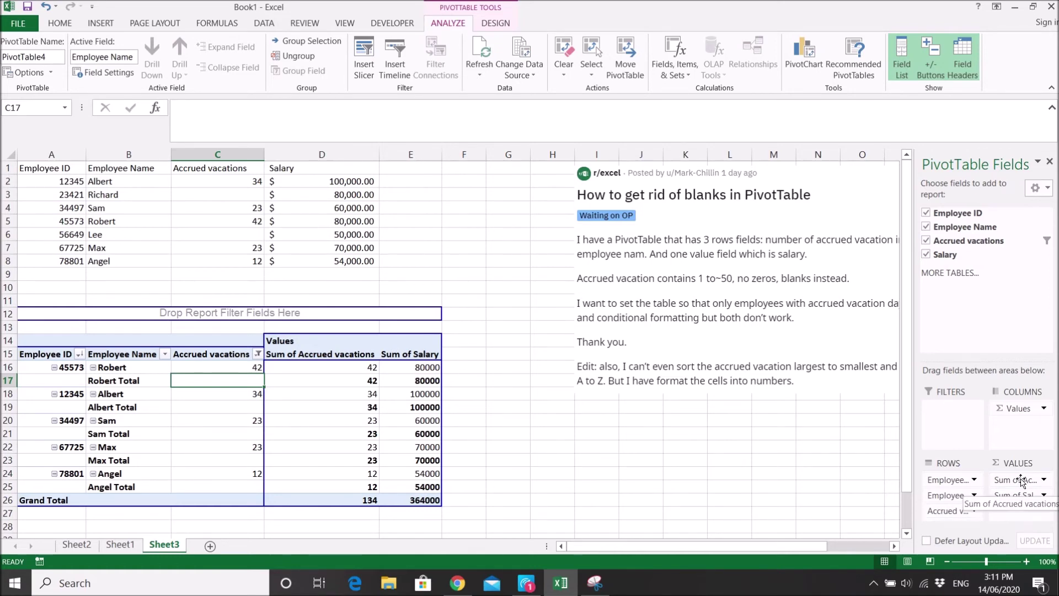
Step: Try removing the Sum of Accrued vacations value field, undo that, and remove the Accrued vacations row field instead
drag(1021, 481, 826, 458)
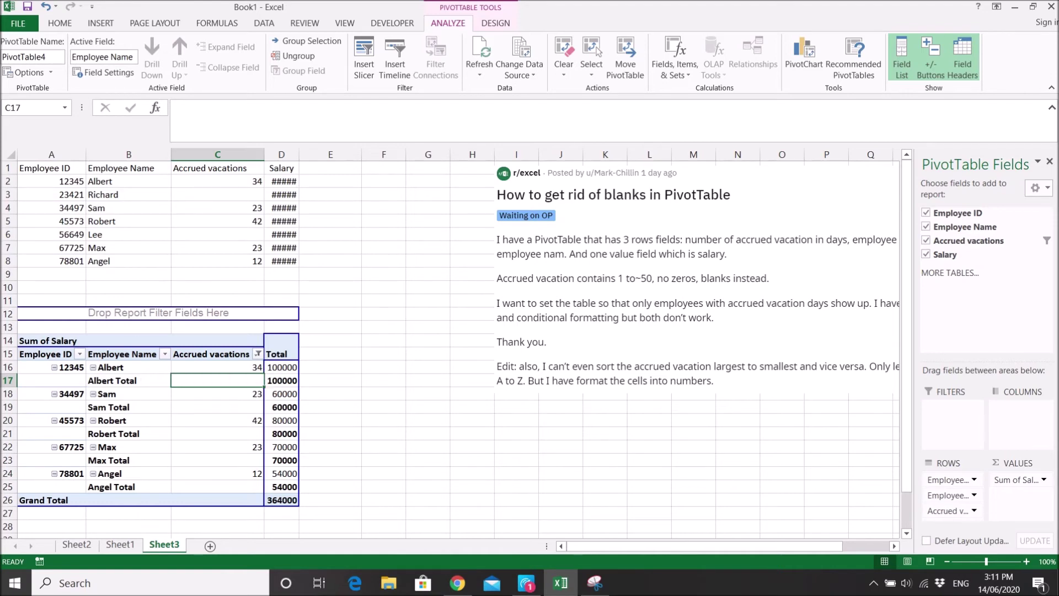
click(46, 7)
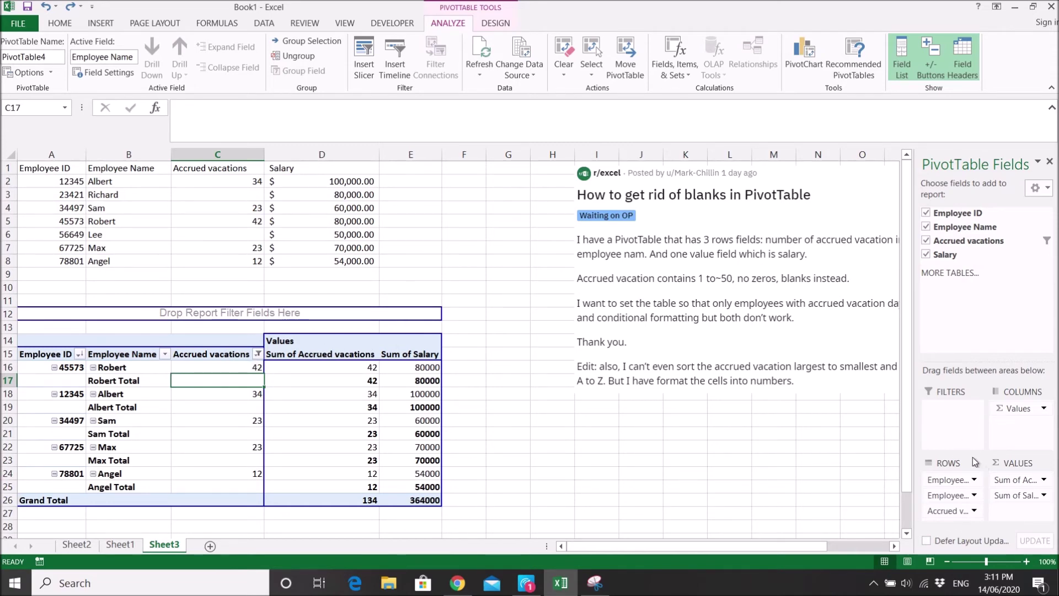
click(322, 385)
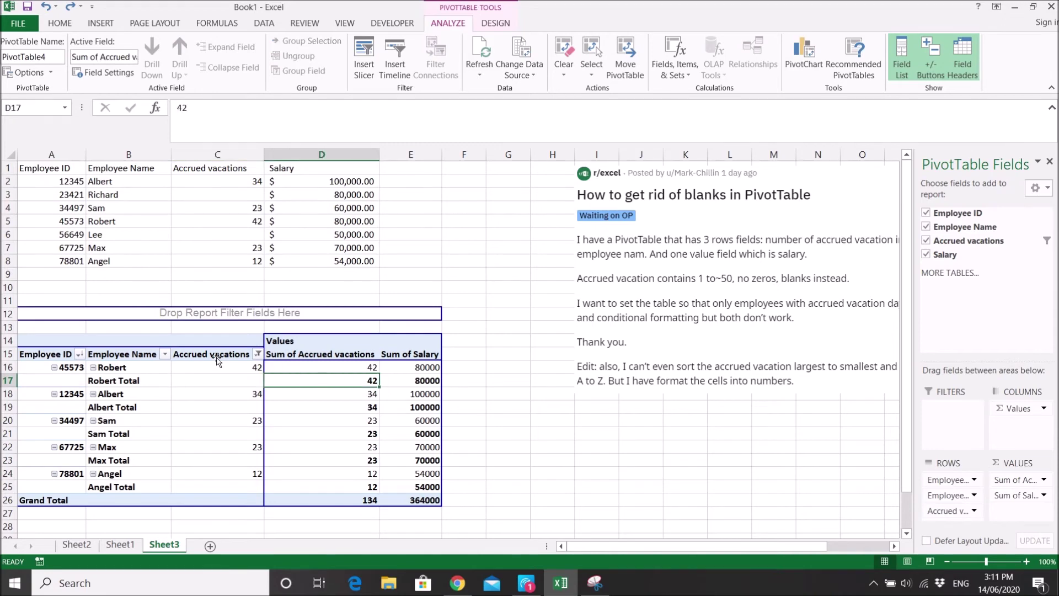
drag(220, 356, 970, 320)
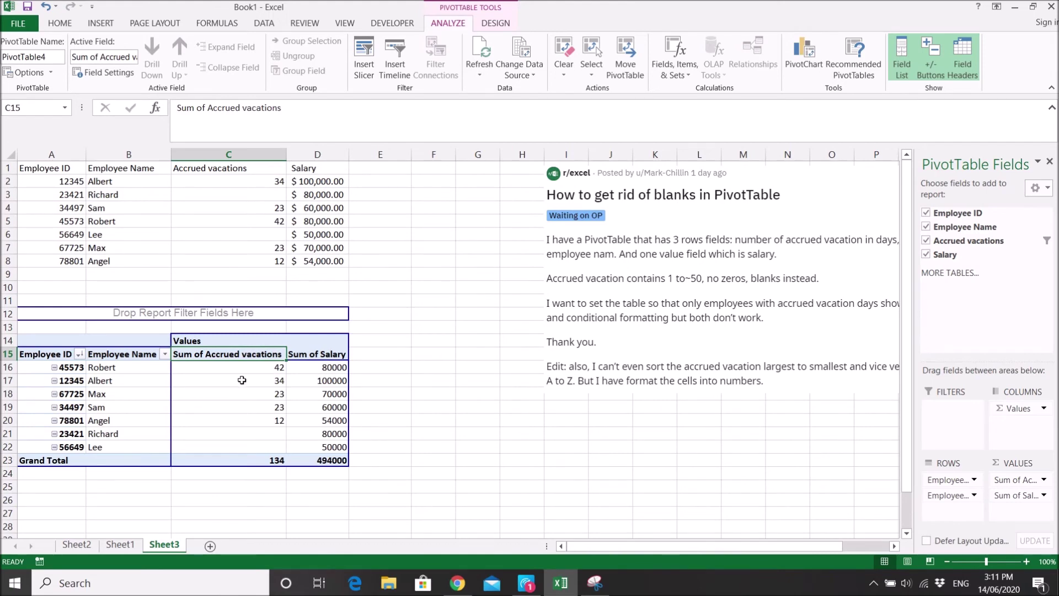
click(240, 444)
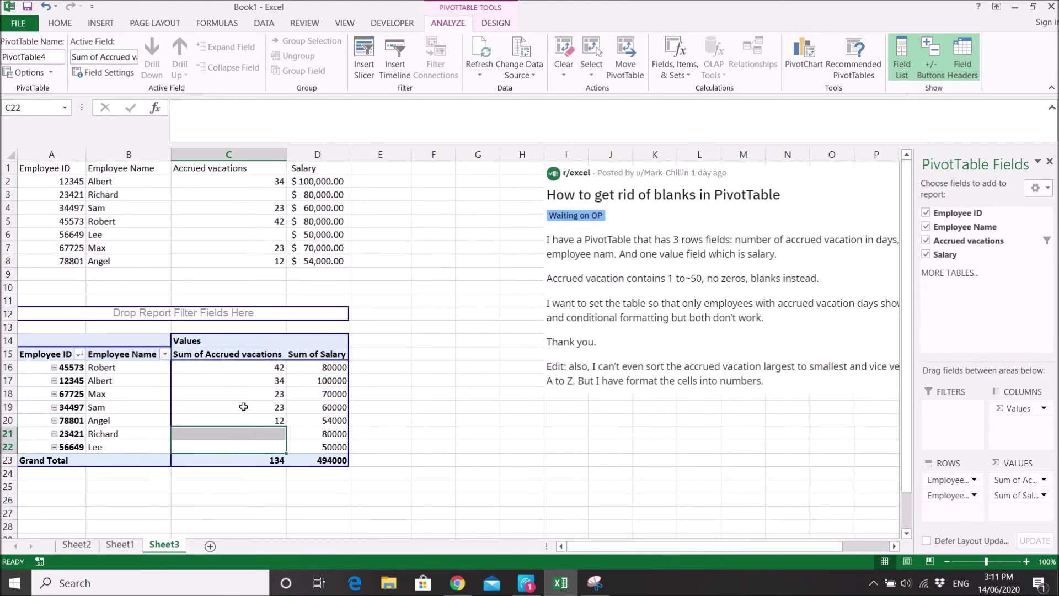
right_click(246, 384)
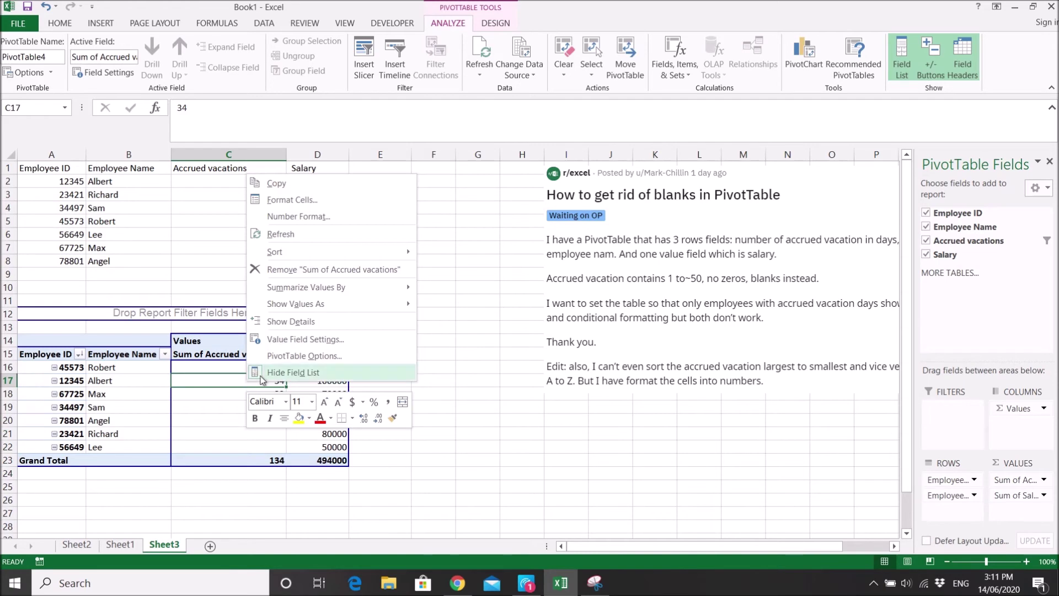
click(298, 357)
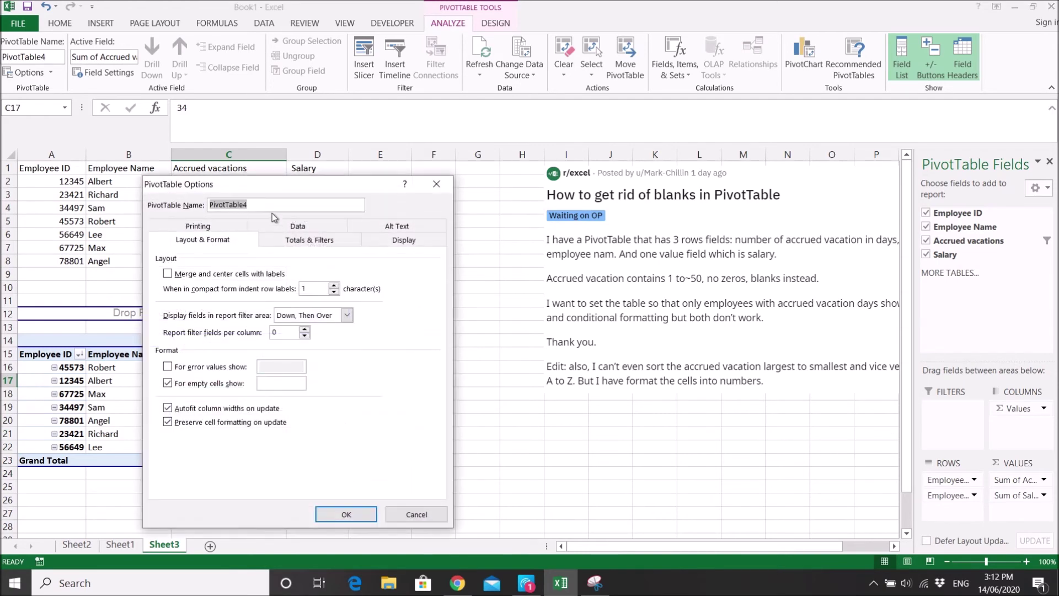
drag(295, 184, 550, 162)
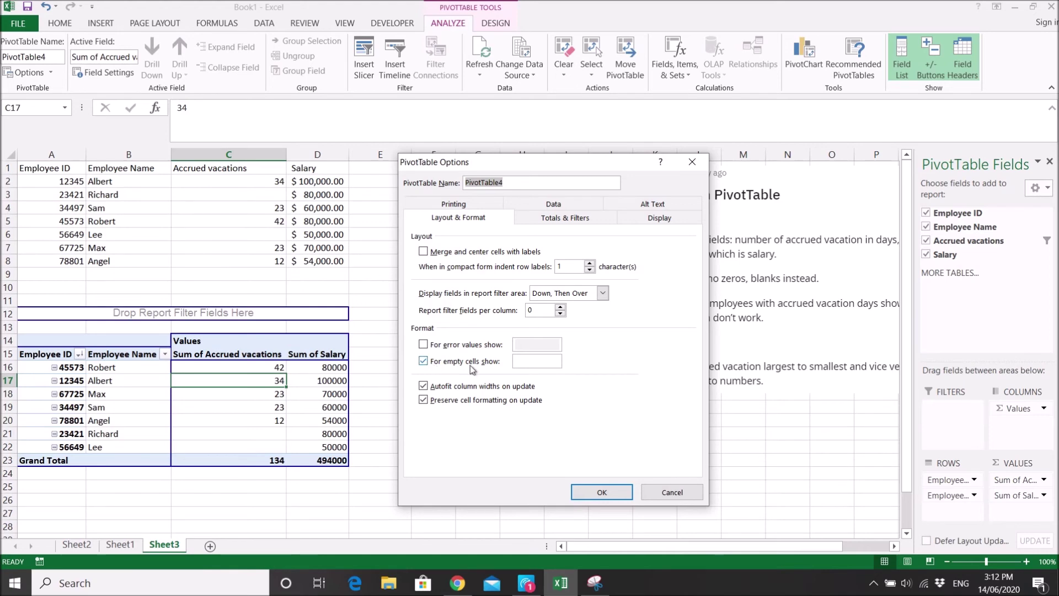
click(529, 365)
click(674, 492)
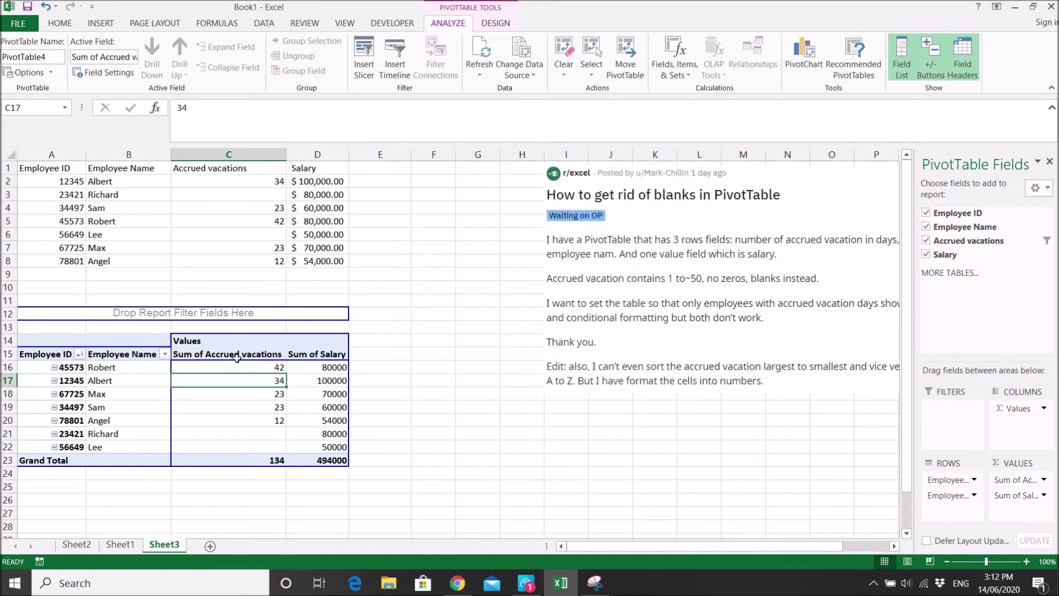
Step: Set the PivotTable options to show 0 for empty cells
right_click(238, 393)
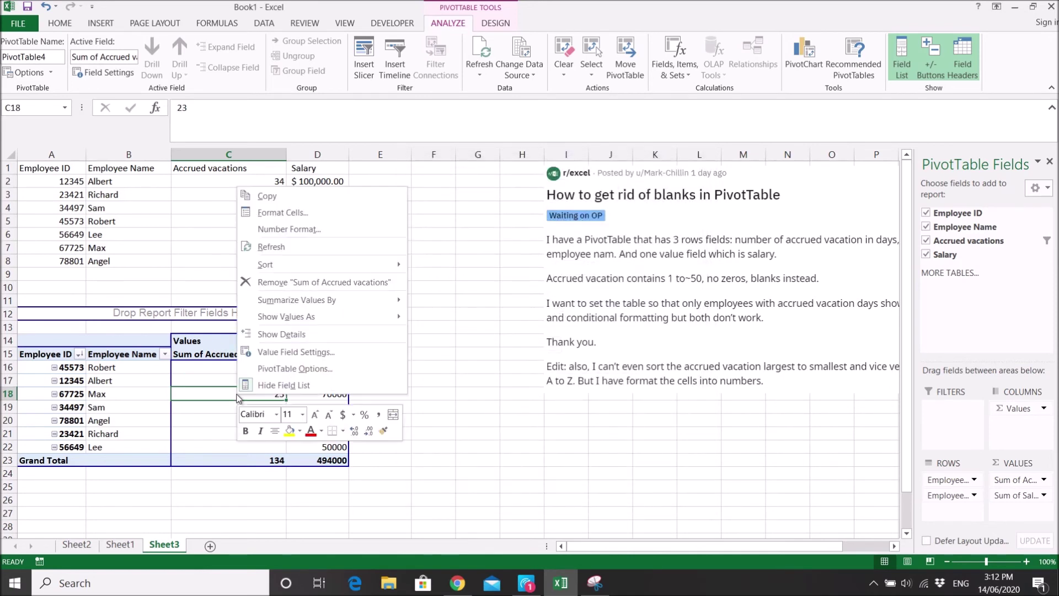
click(336, 368)
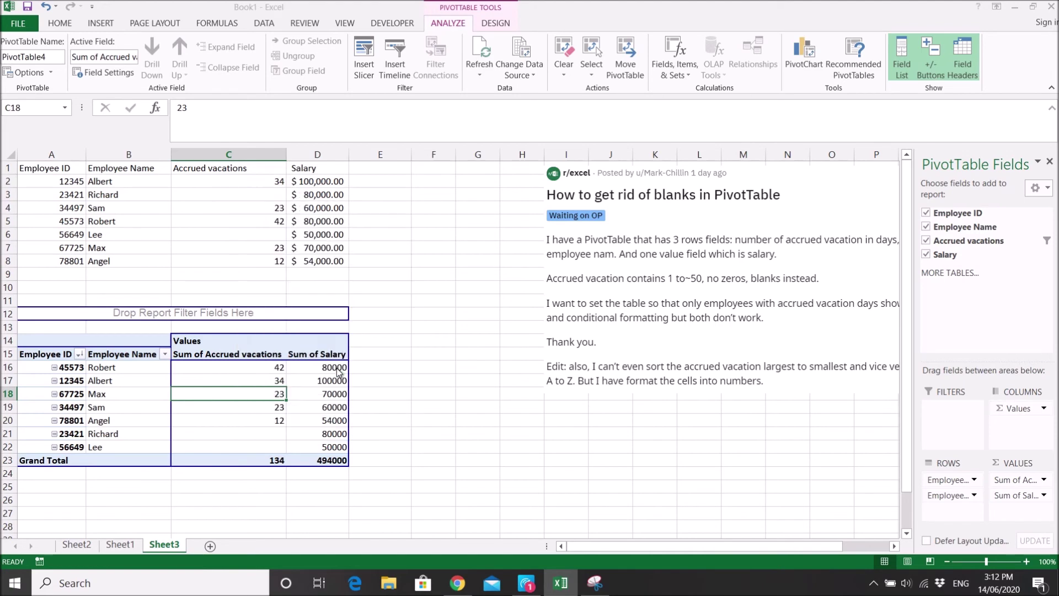
drag(362, 192, 640, 158)
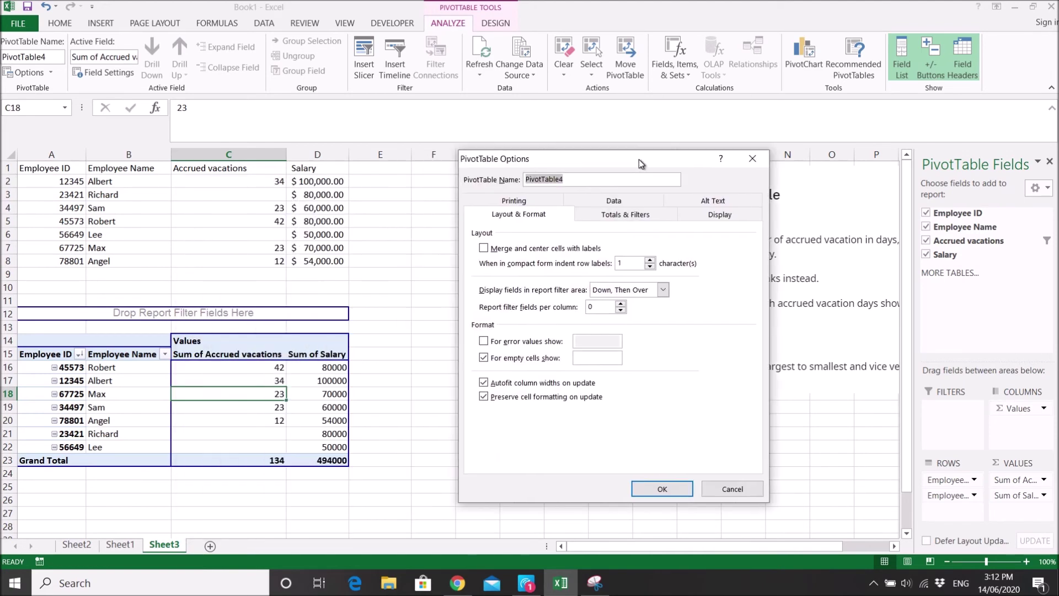
click(578, 358)
text(0)
click(661, 489)
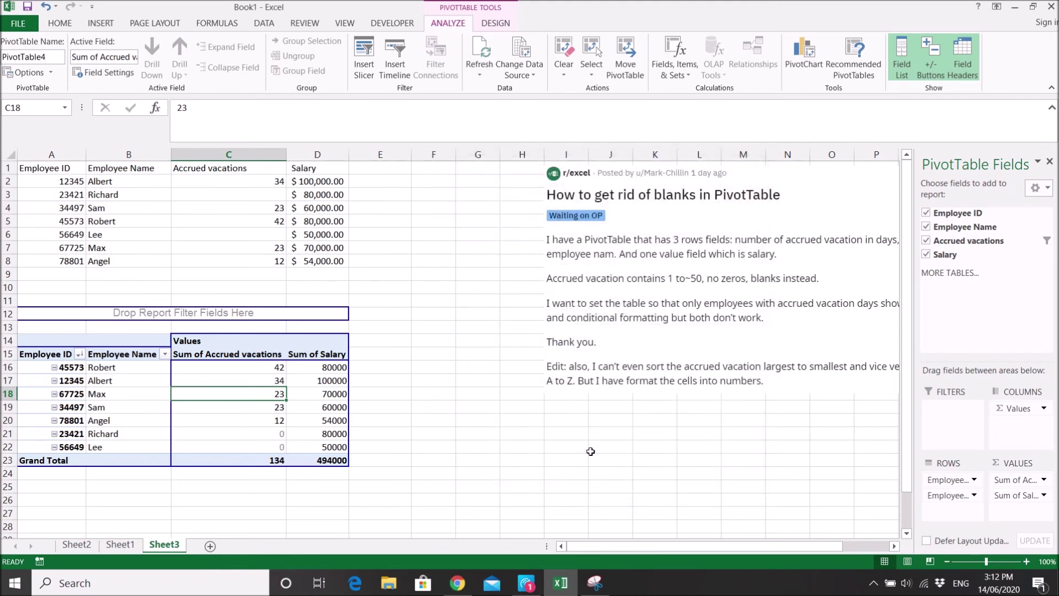
drag(272, 436, 272, 446)
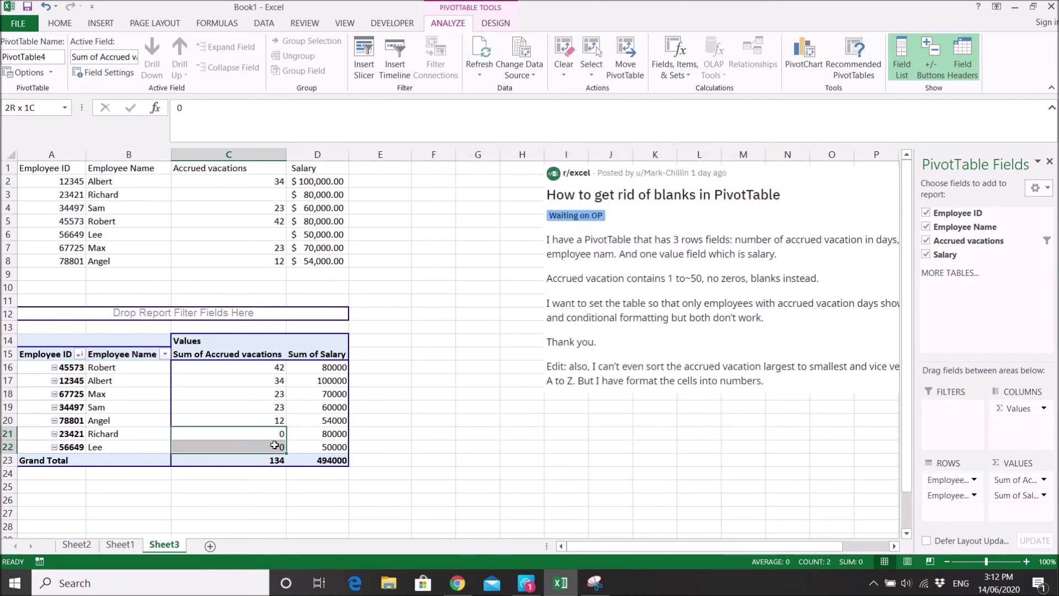
click(415, 407)
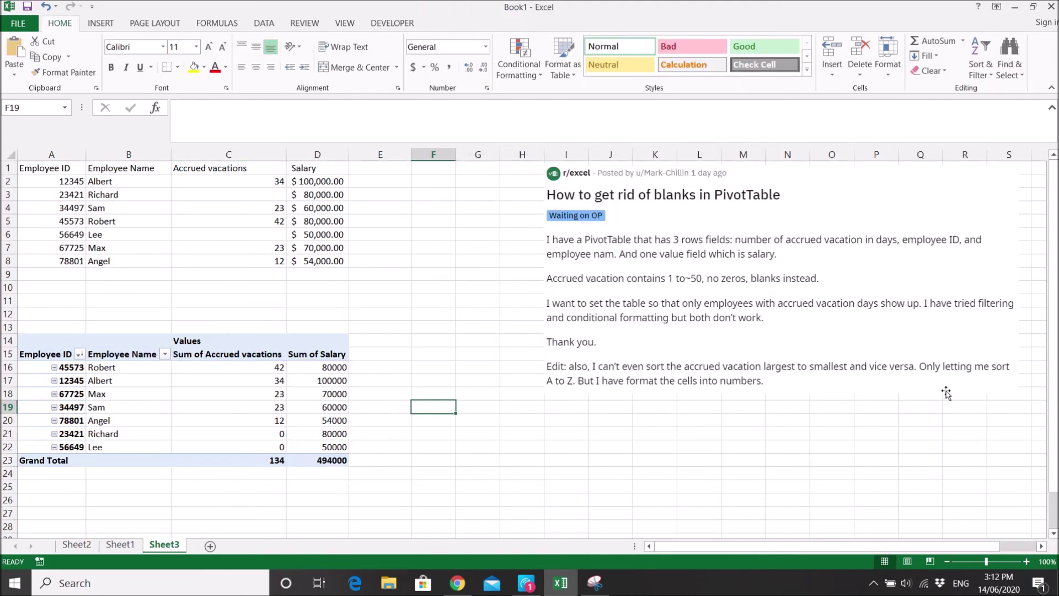
Step: Put Accrued vacations back as the report filter and include (blank) in its selected items
click(333, 409)
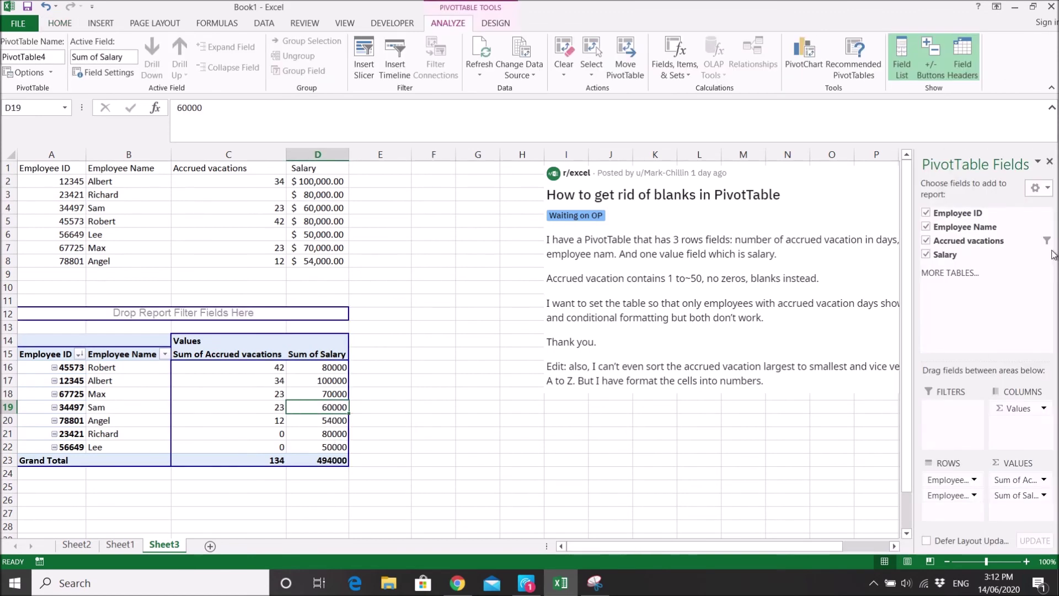
drag(960, 241, 943, 414)
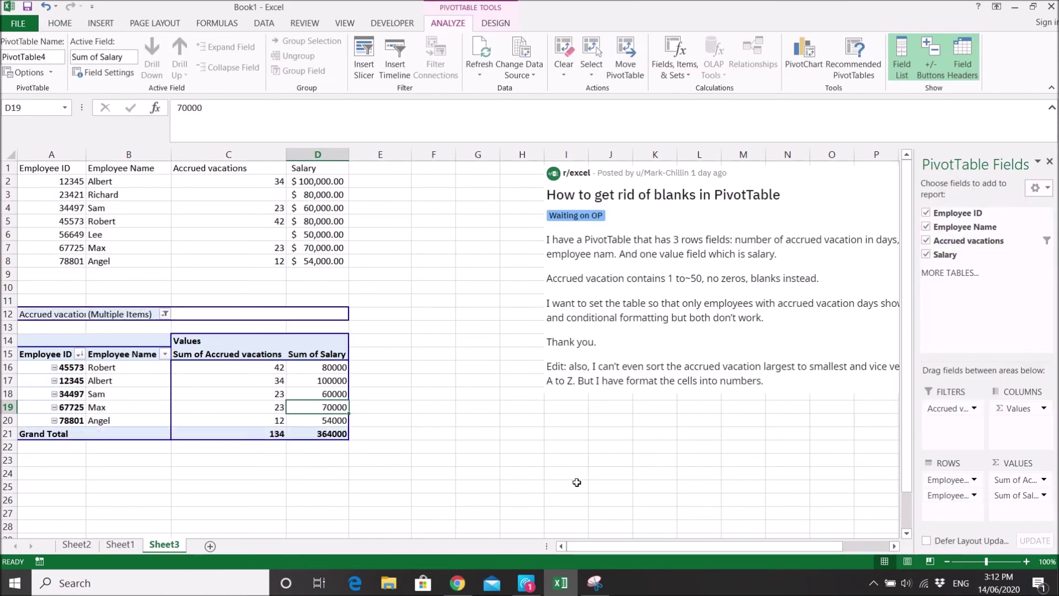
click(164, 314)
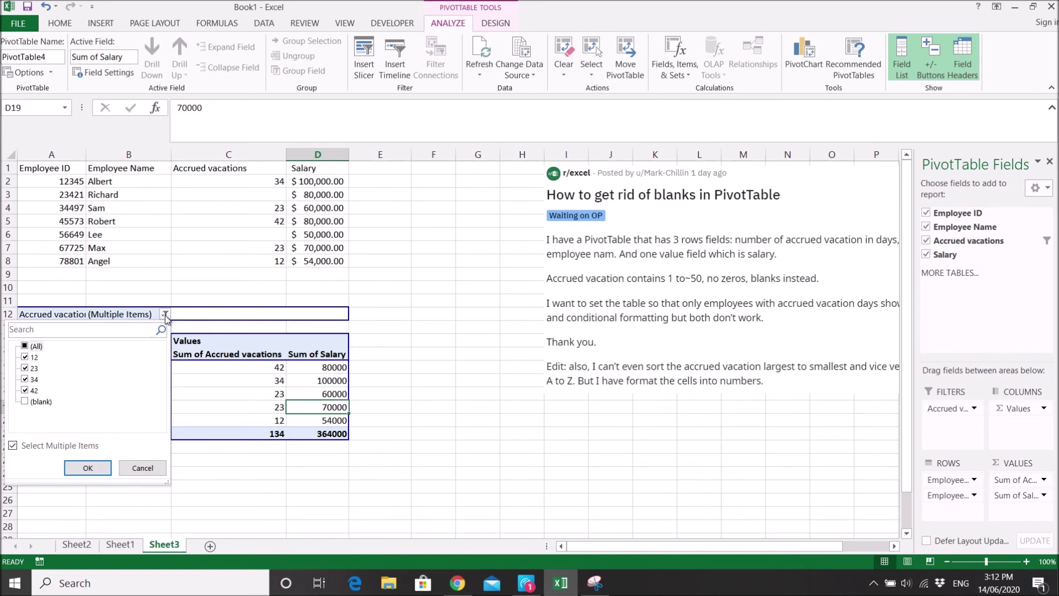
click(25, 402)
click(87, 468)
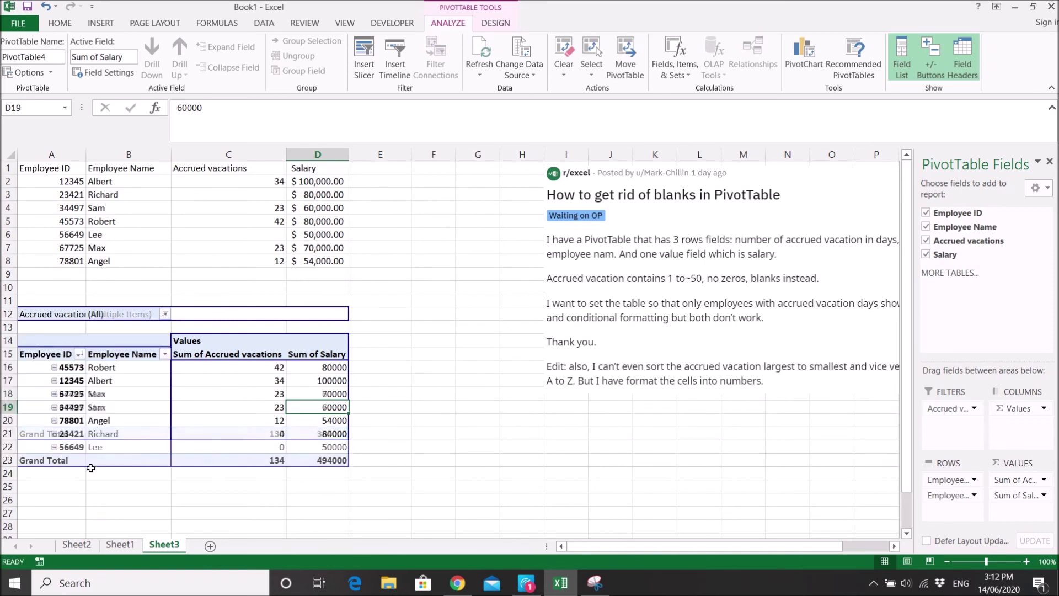
Step: Exclude (blank) from the Accrued vacations report filter
click(165, 314)
click(25, 402)
click(87, 467)
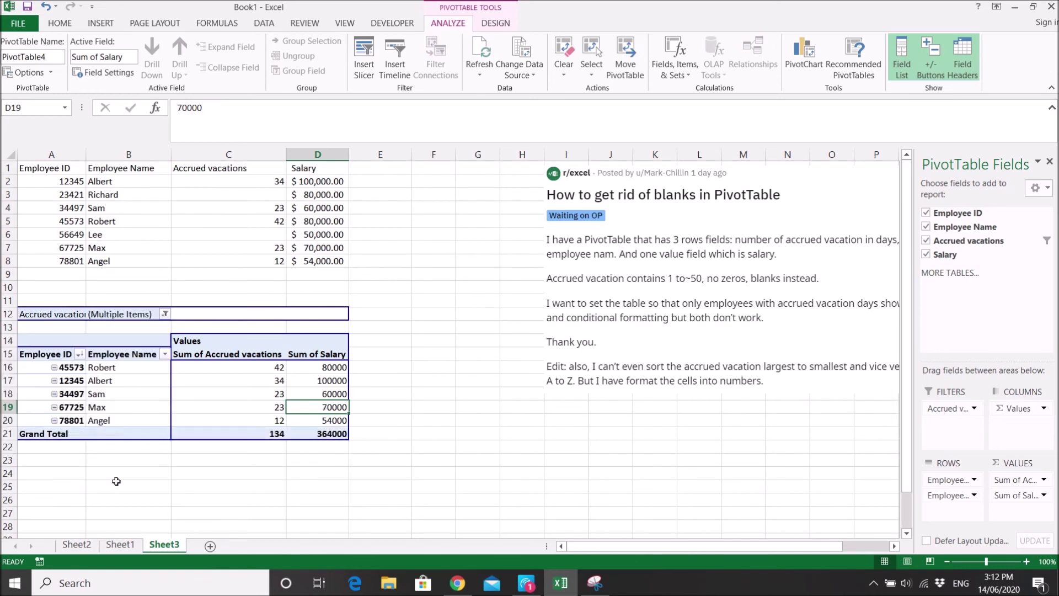
Step: Review the available summary calculations in the value field settings of Sum of Accrued vacations, and cancel out to an empty cell beside the PivotTable
click(478, 393)
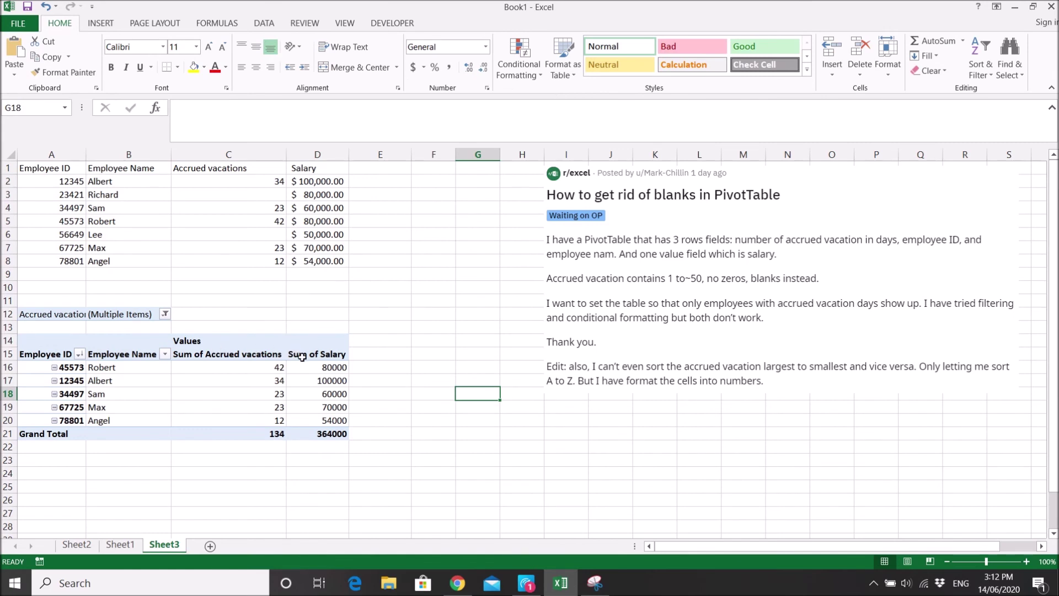
mouse_move(302, 361)
click(232, 368)
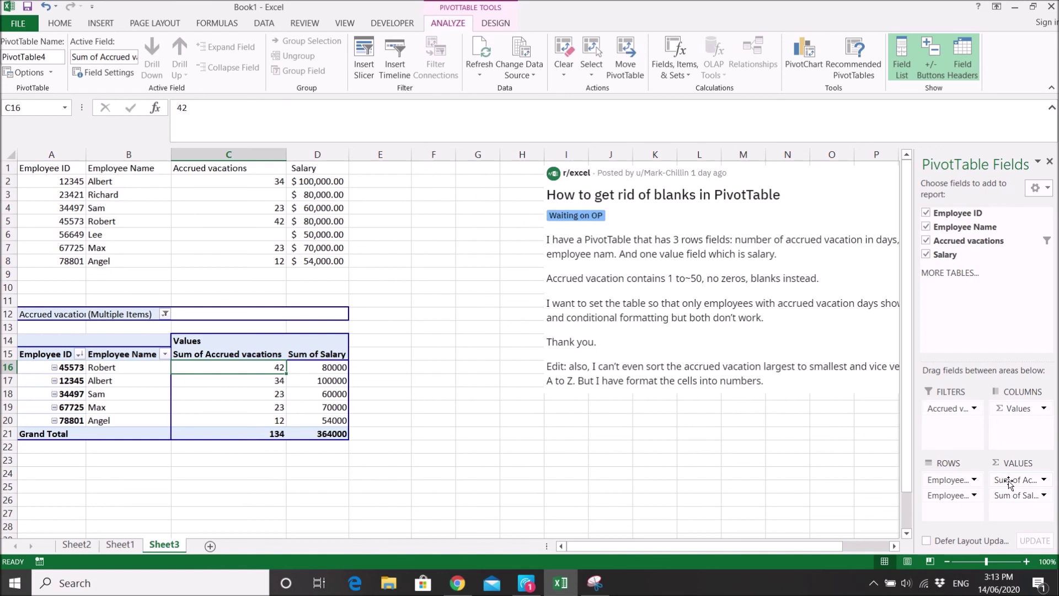
click(1010, 482)
click(1001, 468)
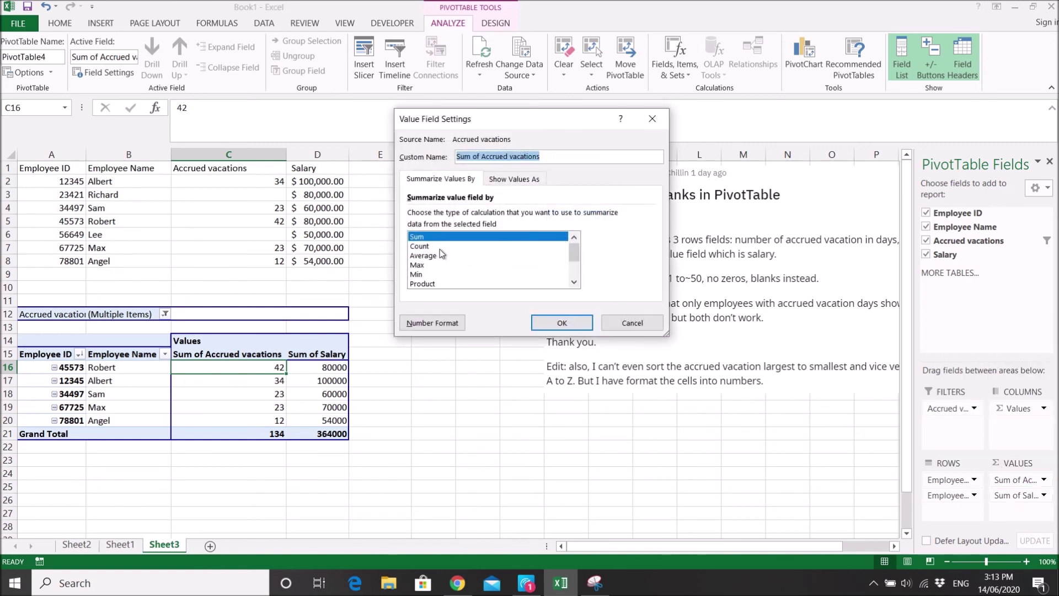
drag(575, 252, 558, 236)
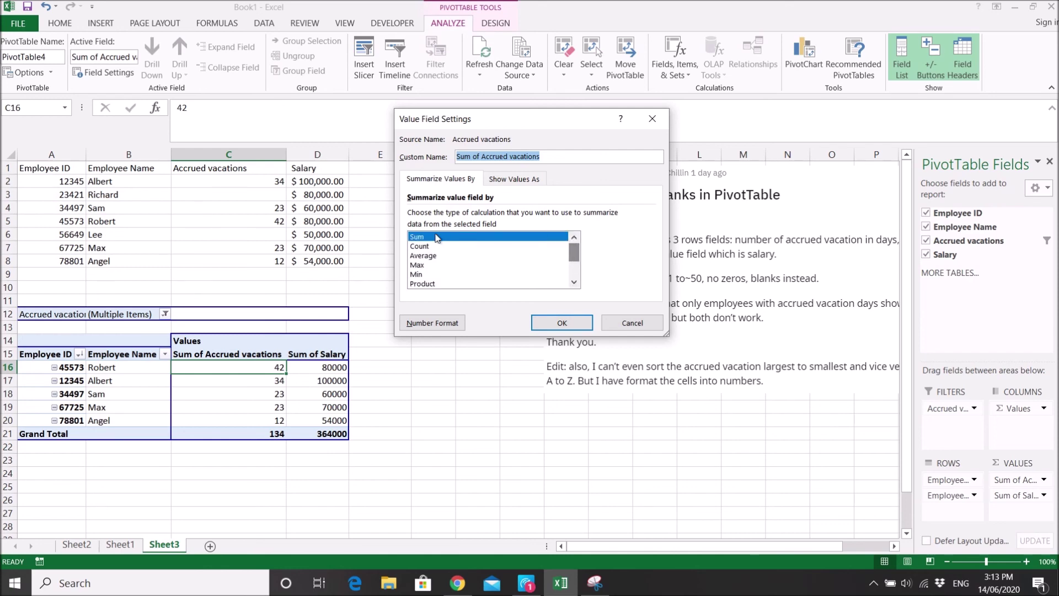
click(633, 323)
click(481, 432)
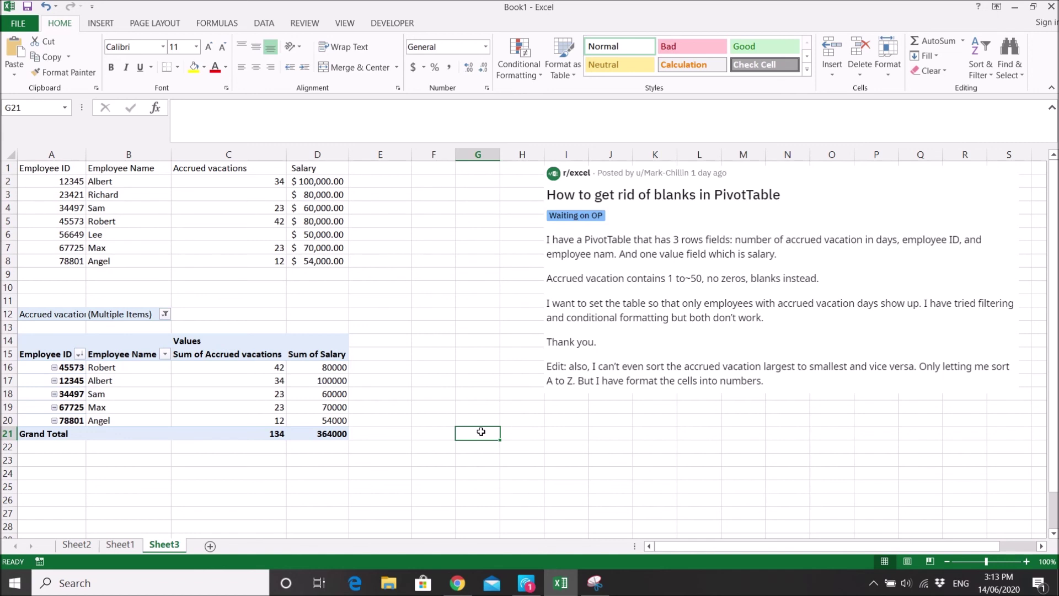
click(430, 350)
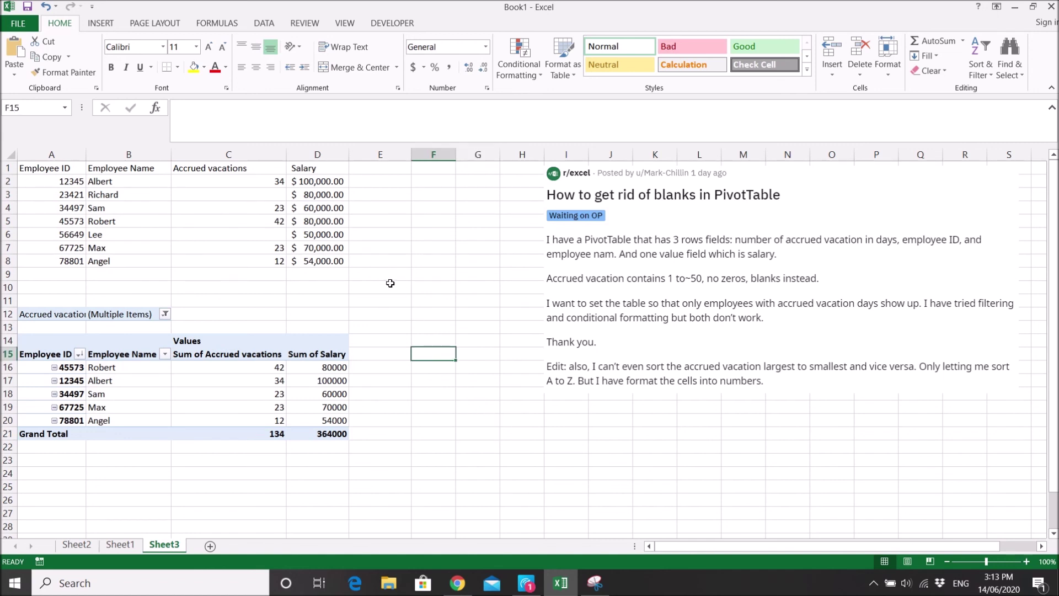